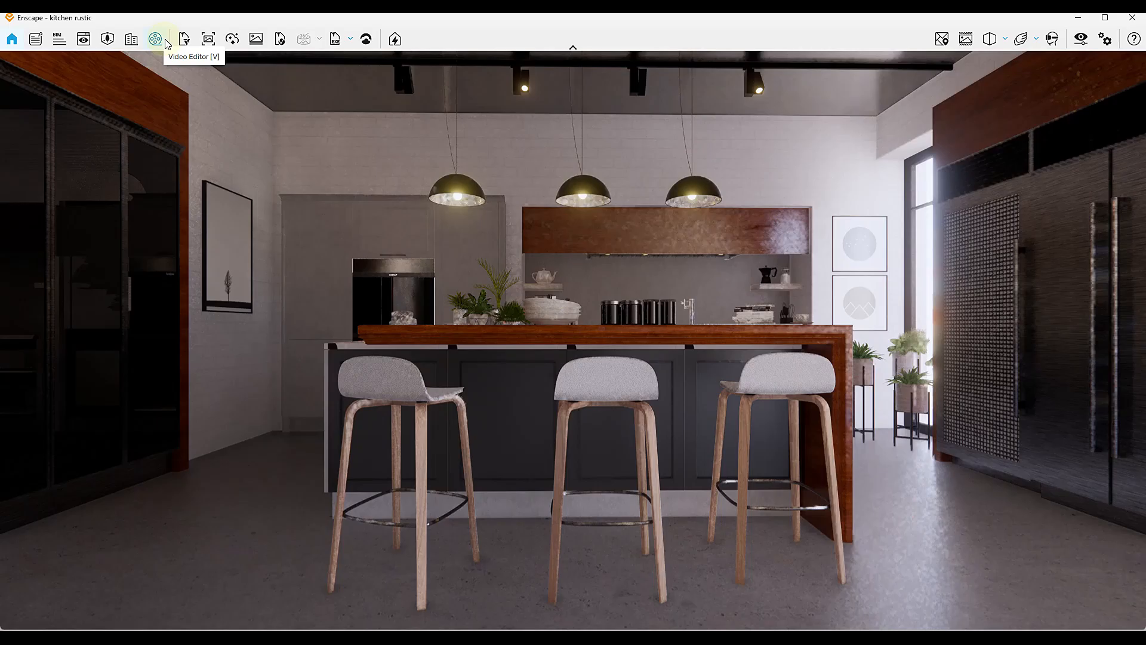
# Open the Video Editor and review the options for creating, saving and loading a video path
pyautogui.click(156, 40)
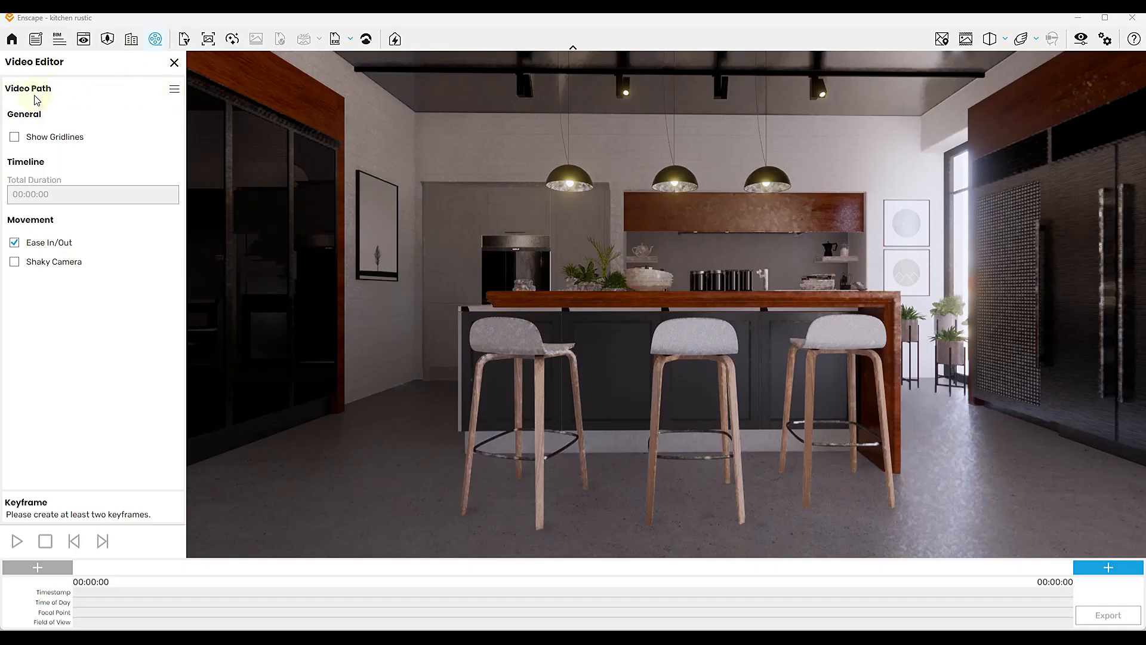
pyautogui.click(175, 88)
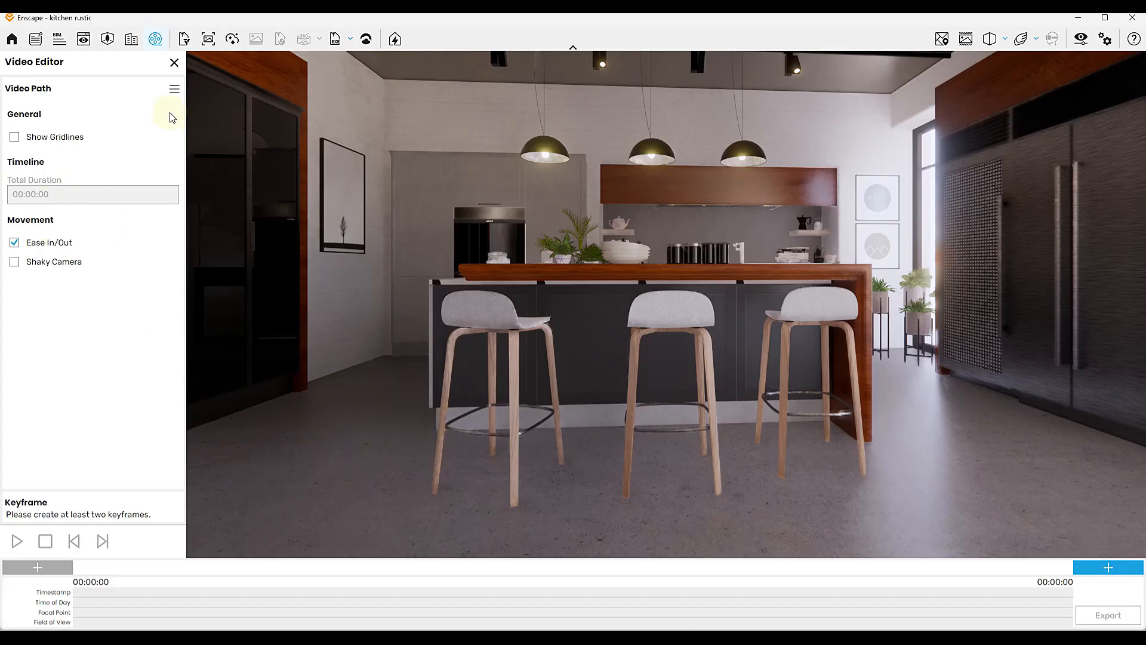
pyautogui.click(174, 89)
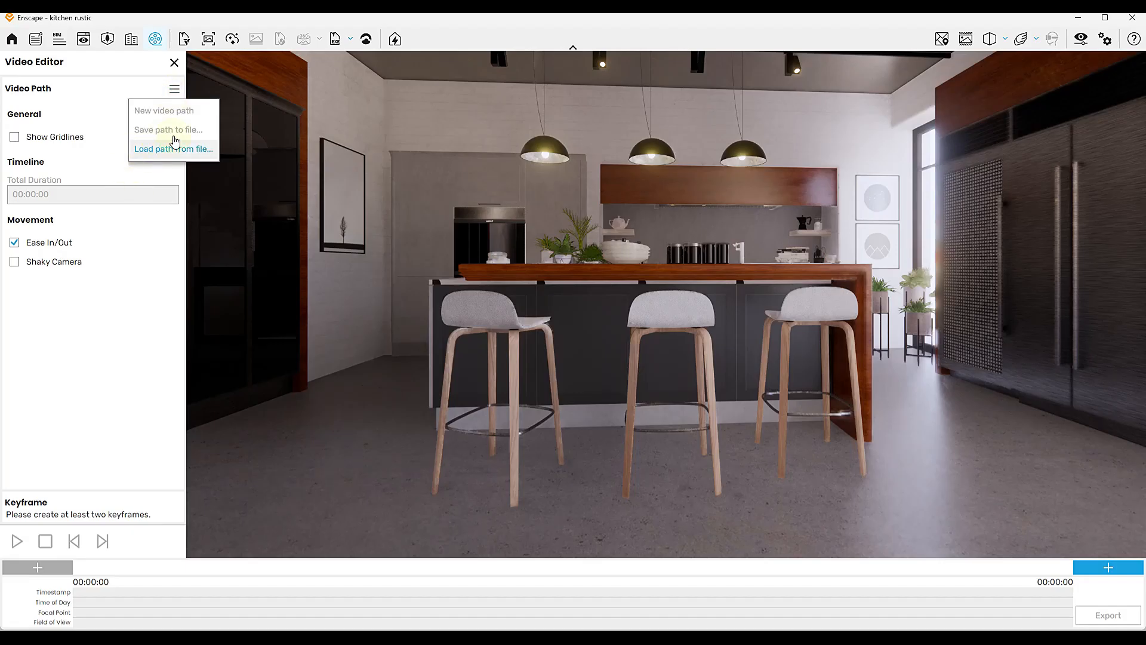
pyautogui.click(182, 65)
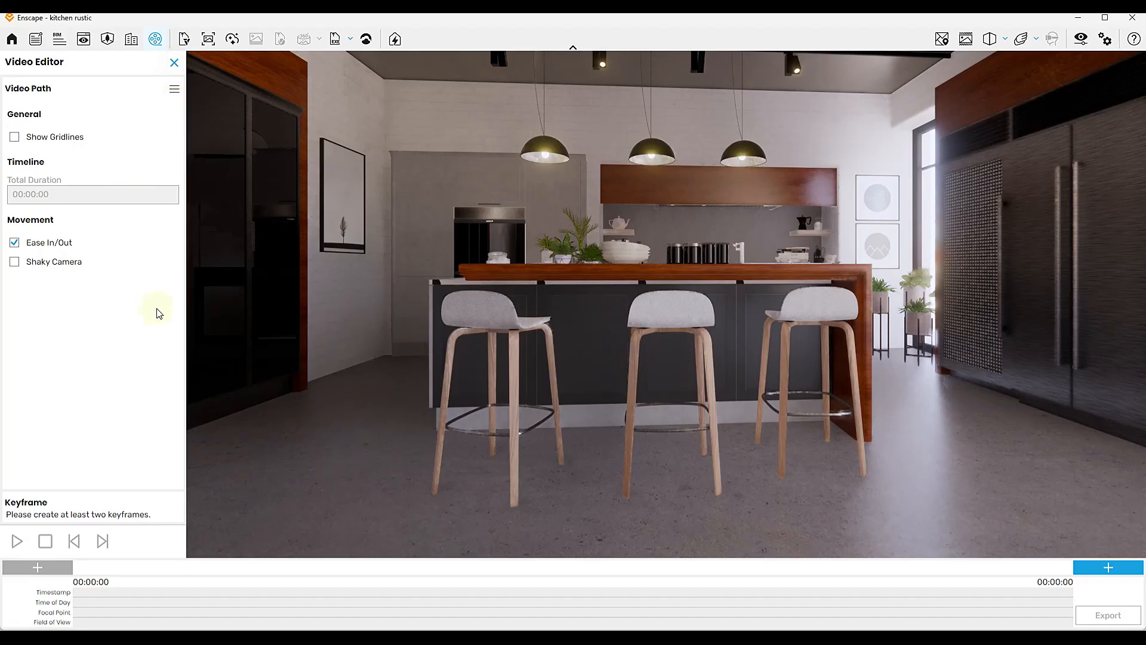
pyautogui.click(155, 41)
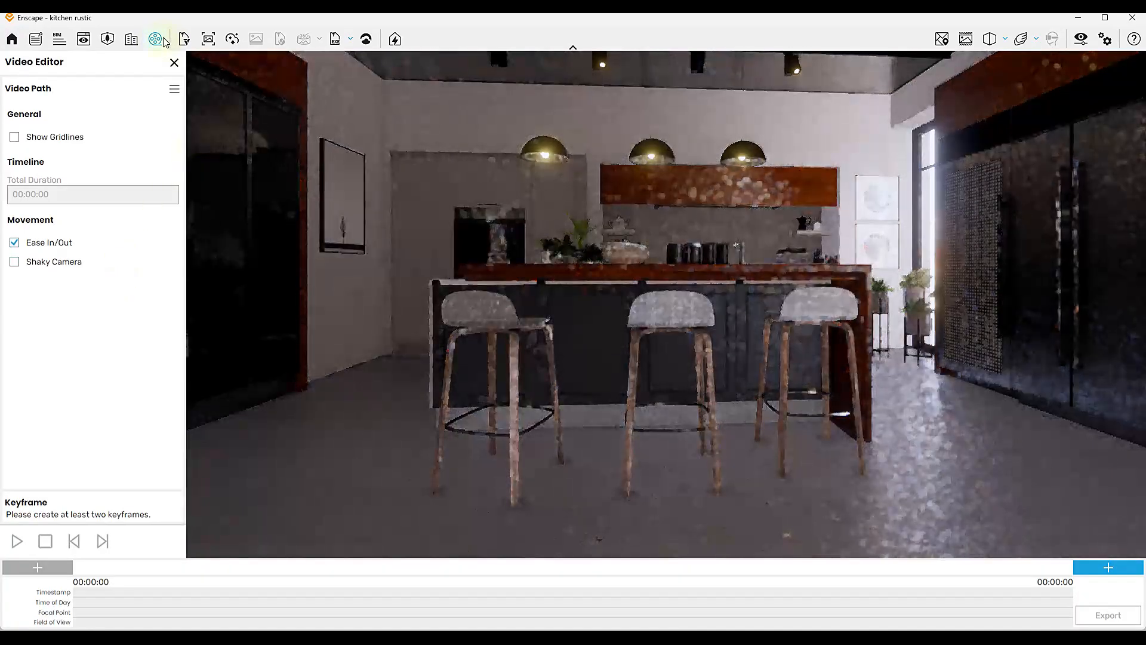
pyautogui.click(175, 62)
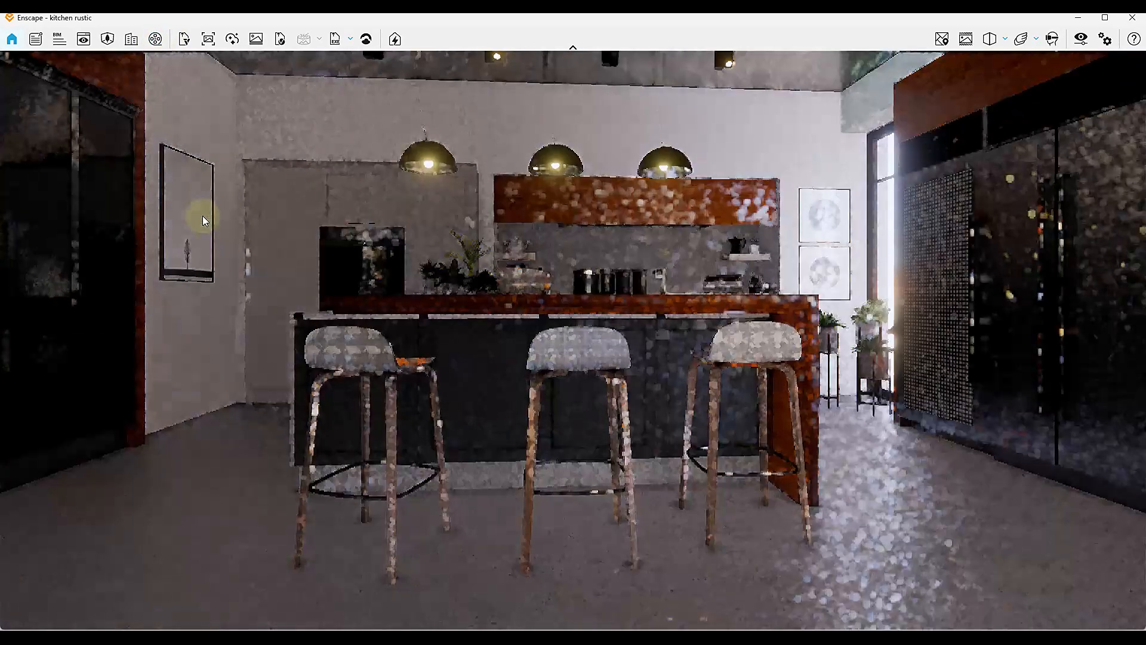
pyautogui.click(155, 39)
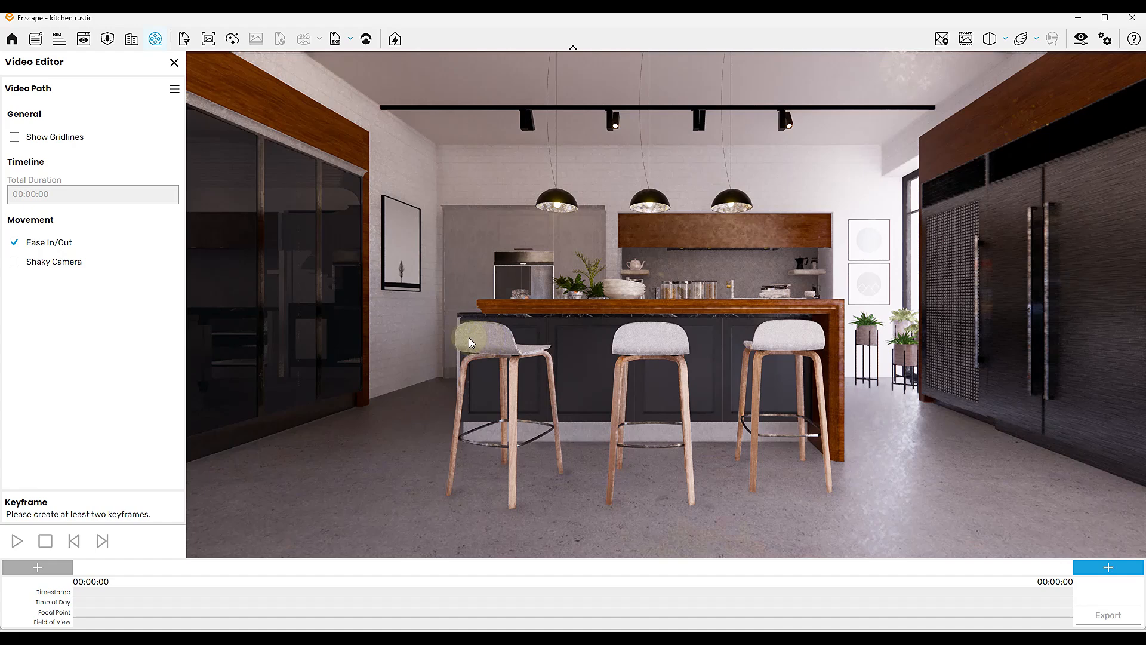
# Try moving the camera sideways, forward and backward in front of the kitchen island
pyautogui.click(677, 360)
pyautogui.press('d')
pyautogui.press('d')
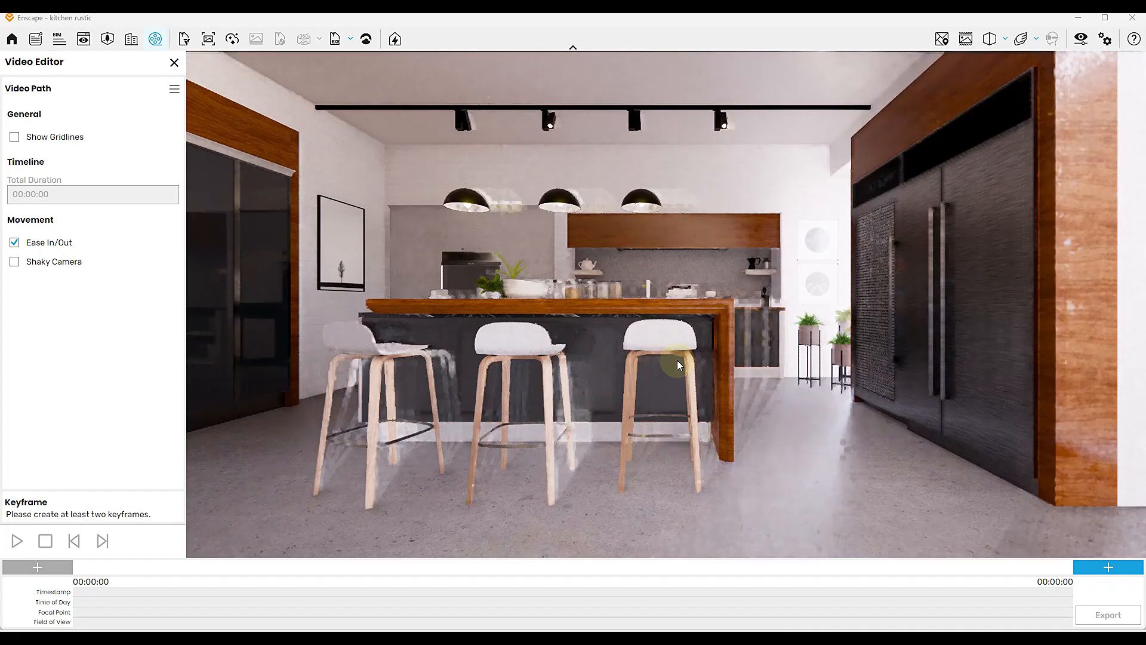
pyautogui.press('a')
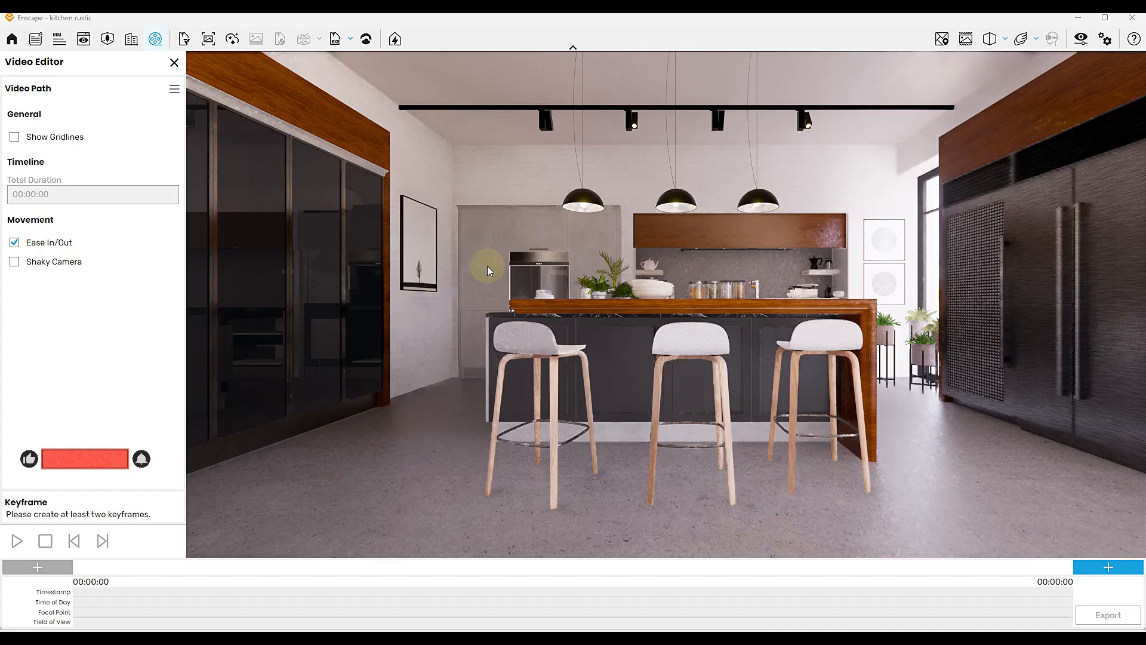
pyautogui.press('d')
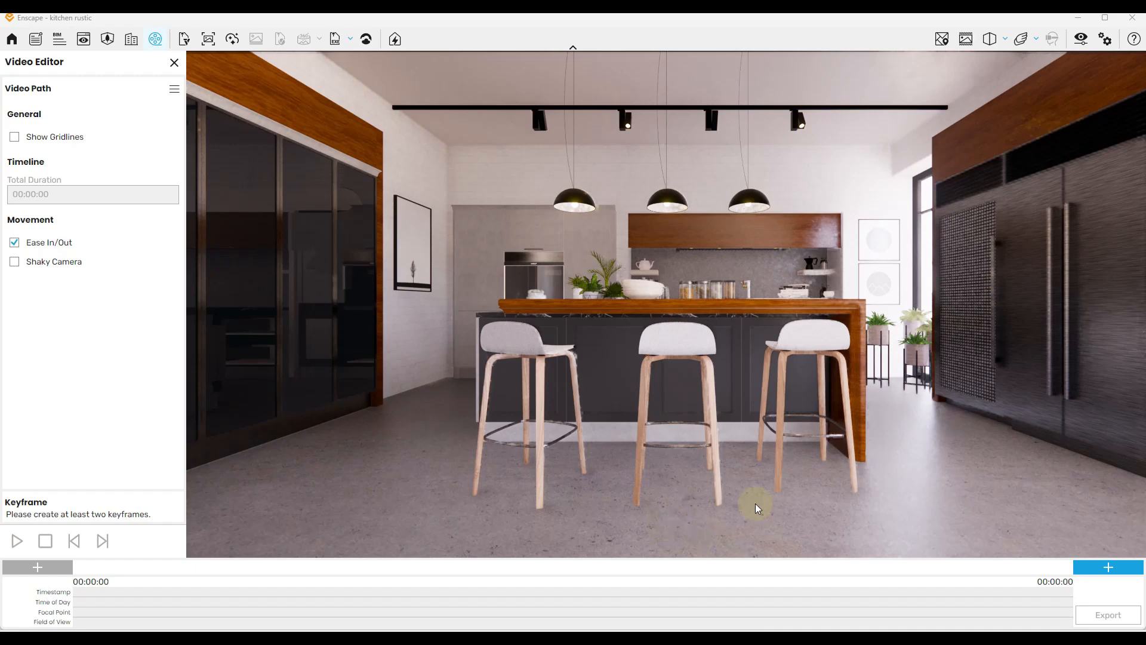
pyautogui.scroll(2, 717, 507)
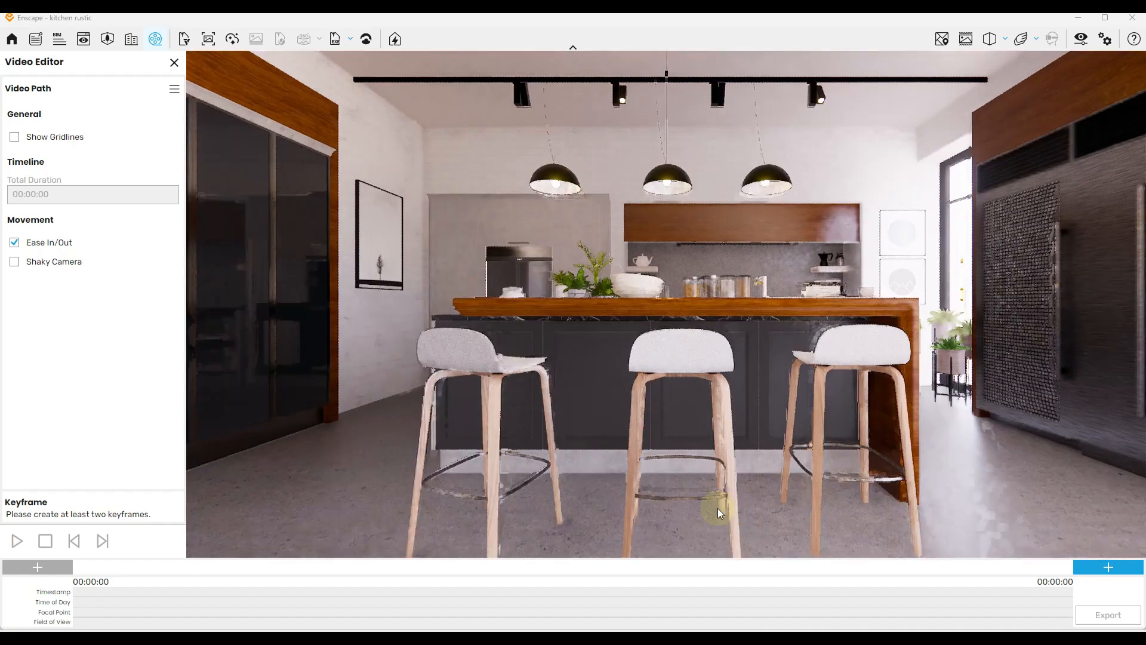
pyautogui.scroll(-2, 718, 507)
pyautogui.scroll(3, 717, 507)
pyautogui.scroll(-3, 717, 507)
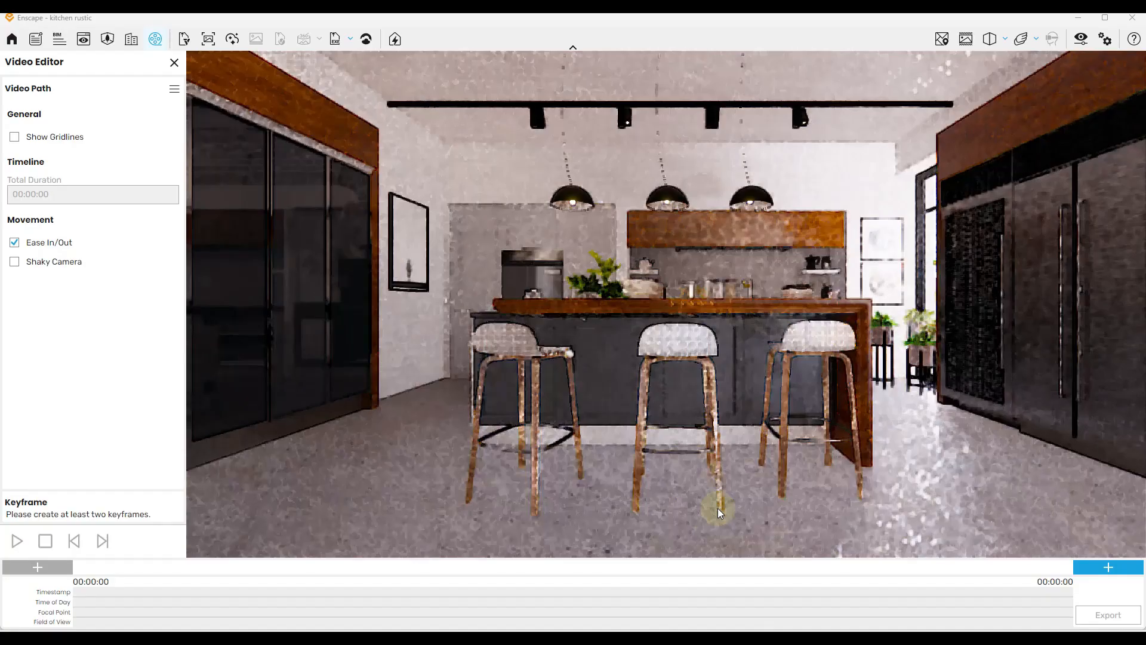
pyautogui.scroll(3, 717, 507)
pyautogui.press('d')
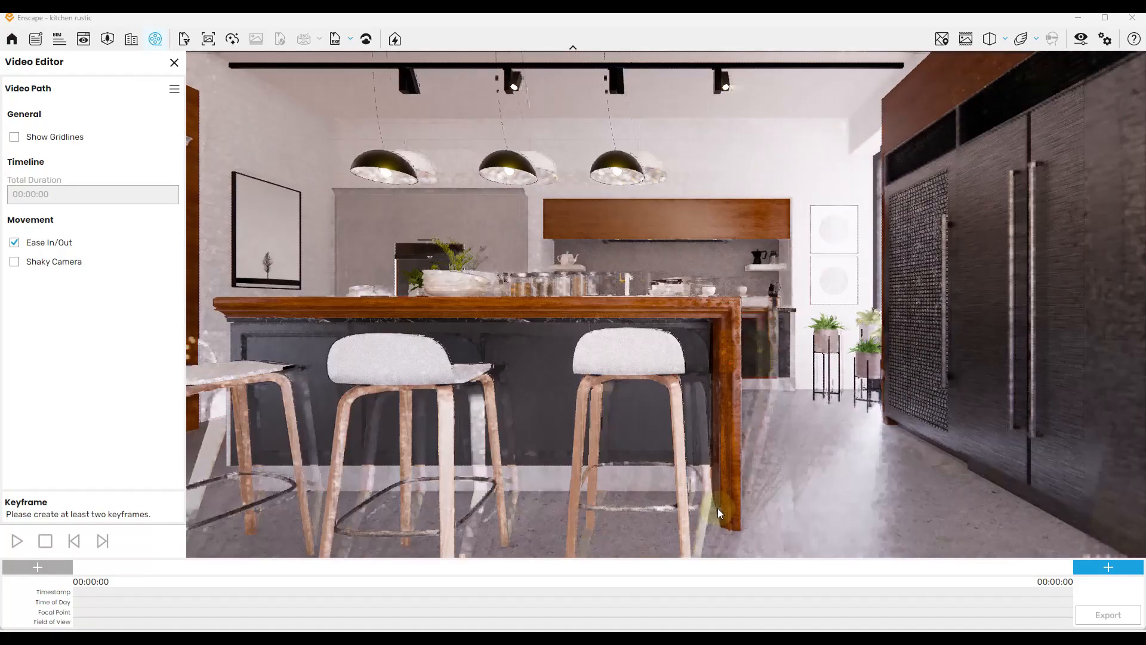
pyautogui.press('a')
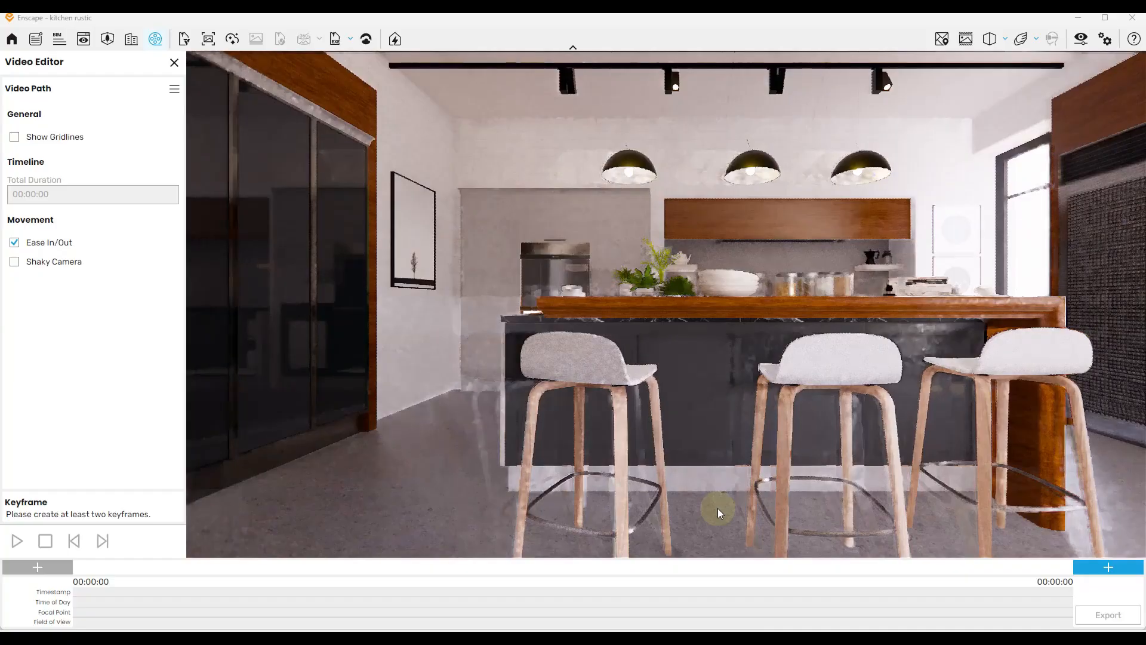
pyautogui.press('a')
pyautogui.press('d')
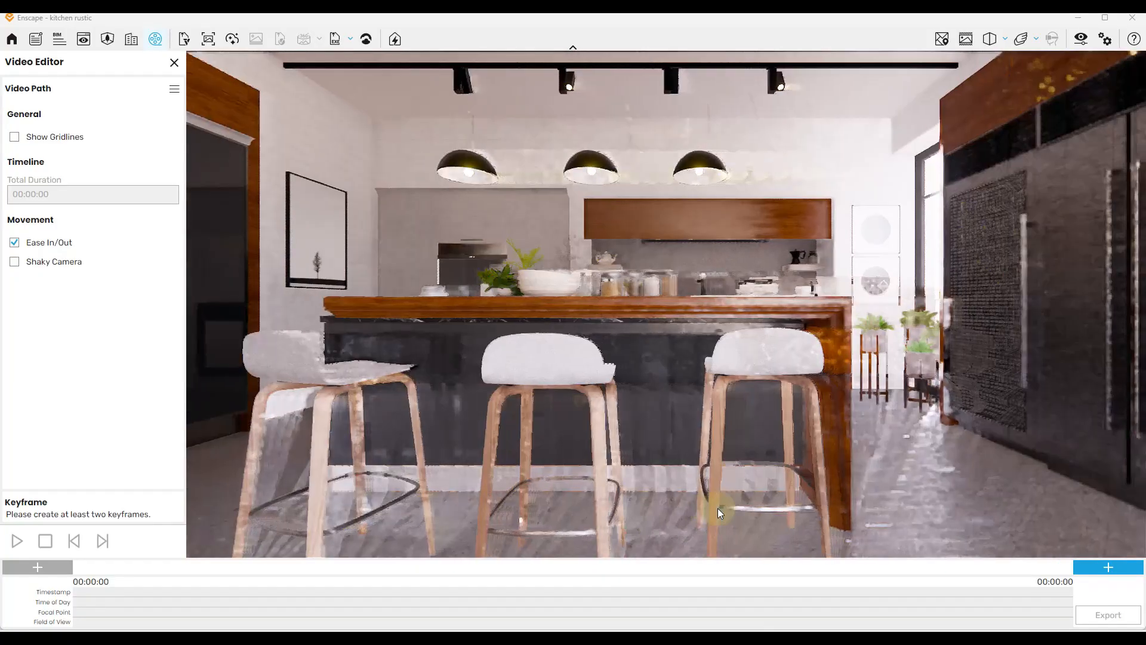
pyautogui.press('d')
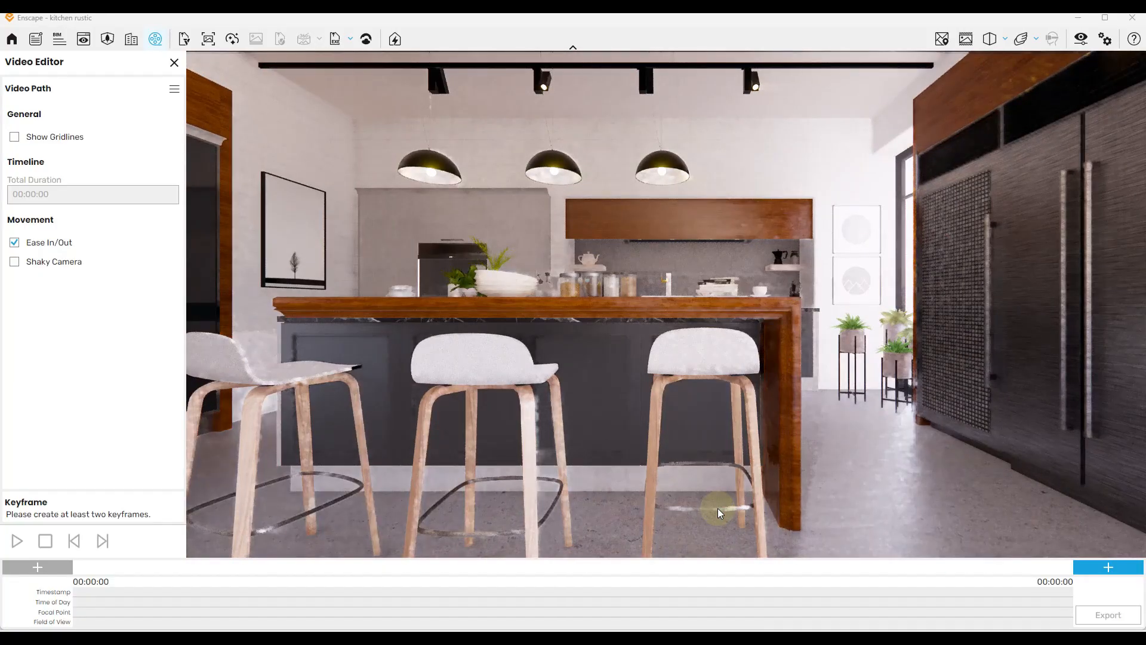
# Leave the Video Editor and review the camera movement controls in the Help
pyautogui.click(173, 62)
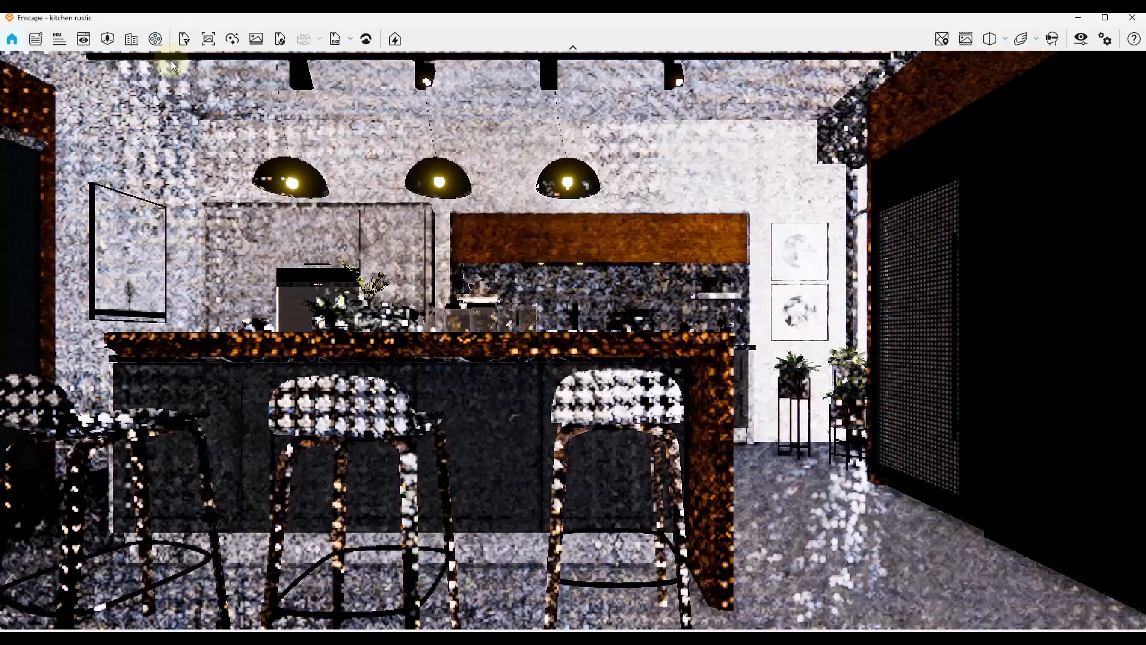
pyautogui.press('h')
pyautogui.press('s')
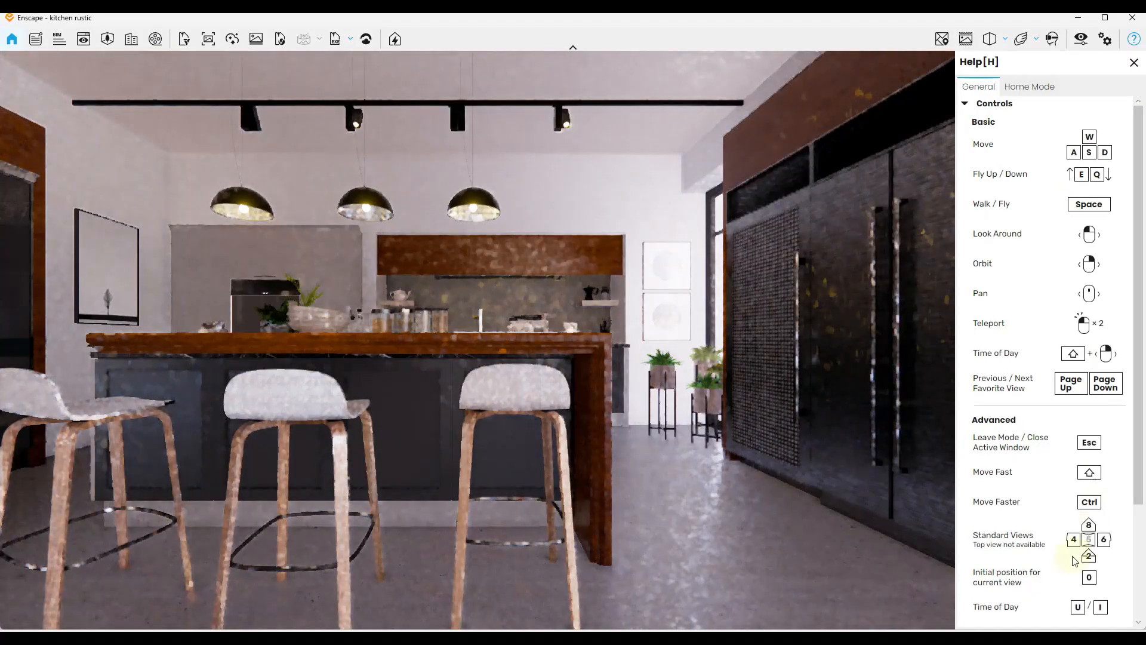
pyautogui.click(1133, 62)
pyautogui.press('w')
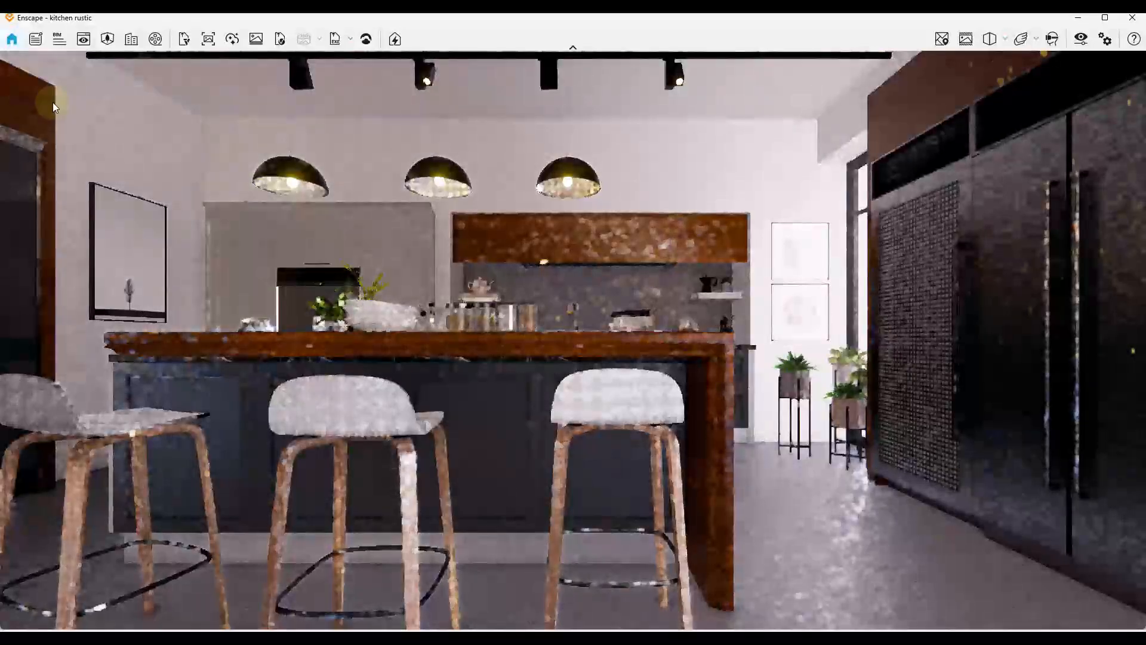
# Restore the camera to the saved Scene 1 view in View Management
pyautogui.press('k')
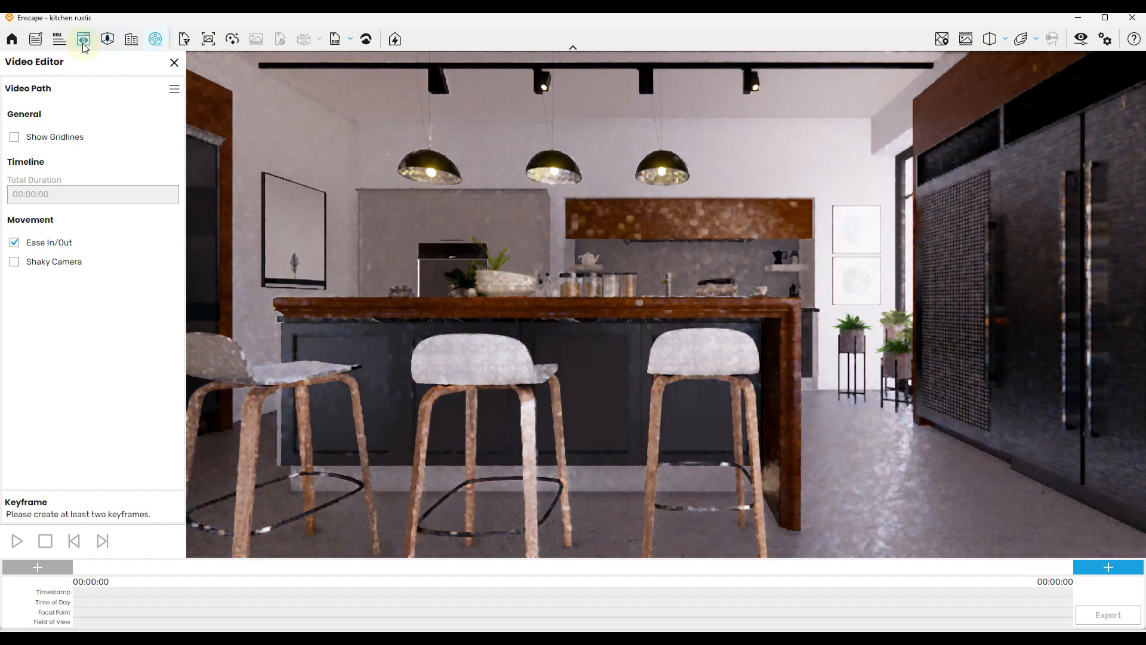
pyautogui.press('f')
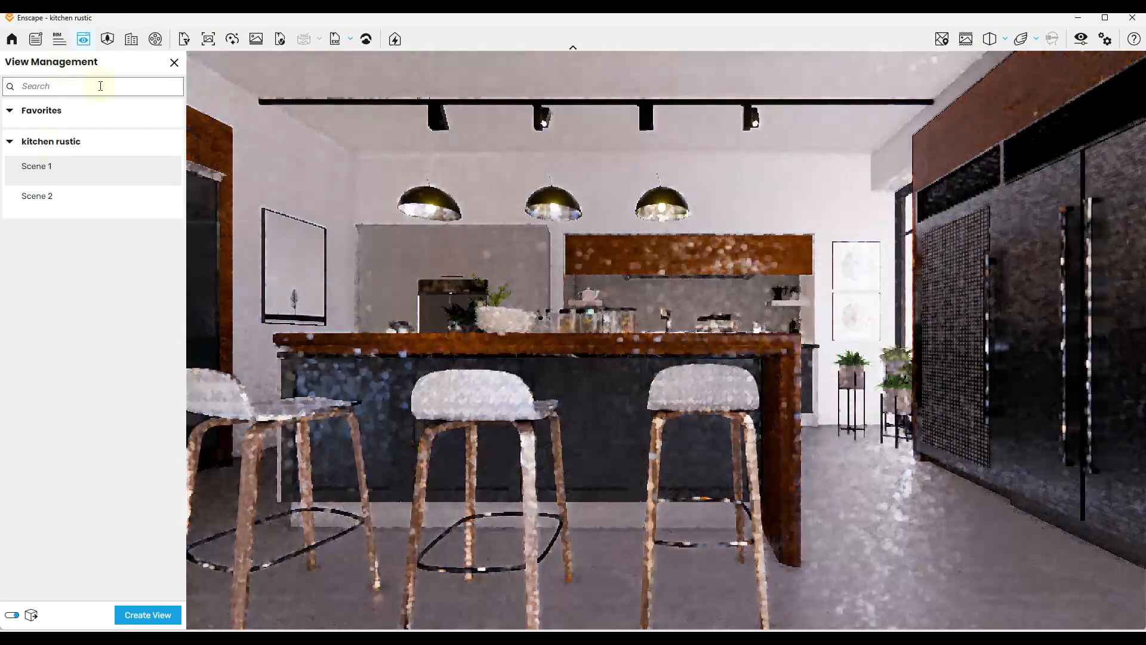
pyautogui.click(48, 170)
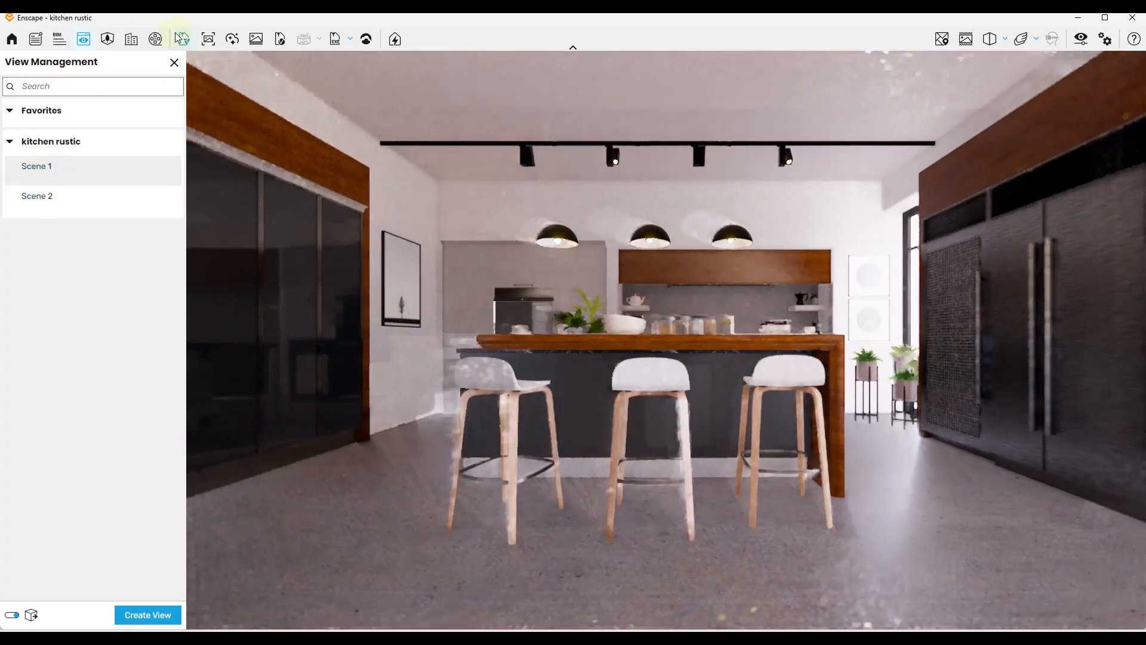
pyautogui.click(174, 62)
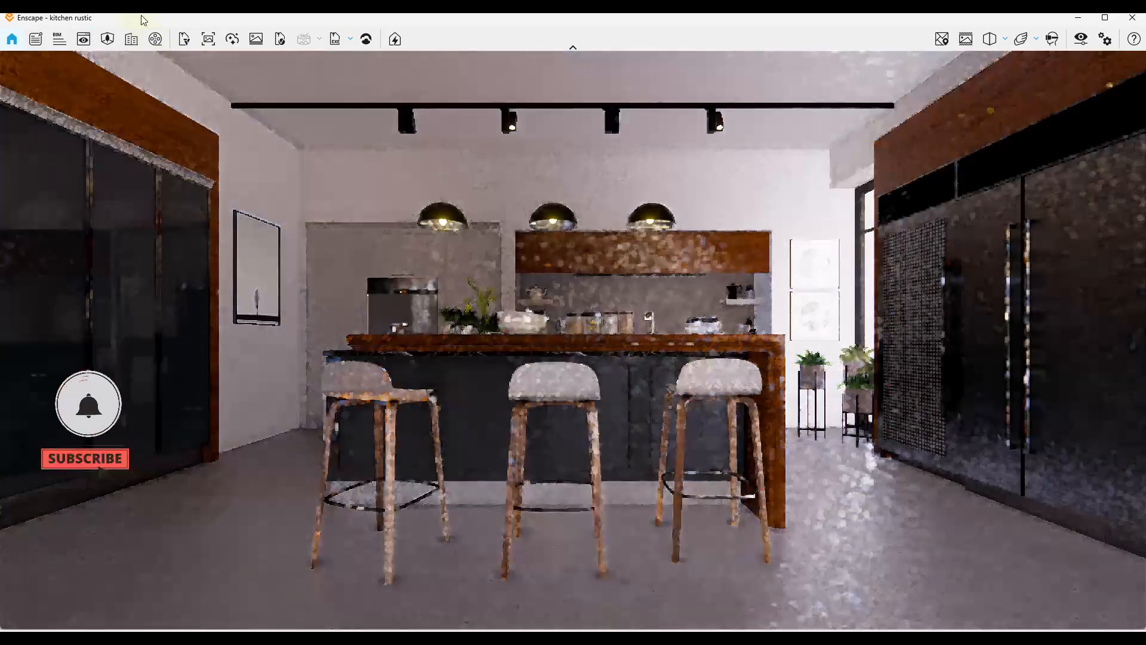
# Create a video path with a start keyframe at Scene 1 and an end keyframe further right along the island, and play it
pyautogui.click(155, 39)
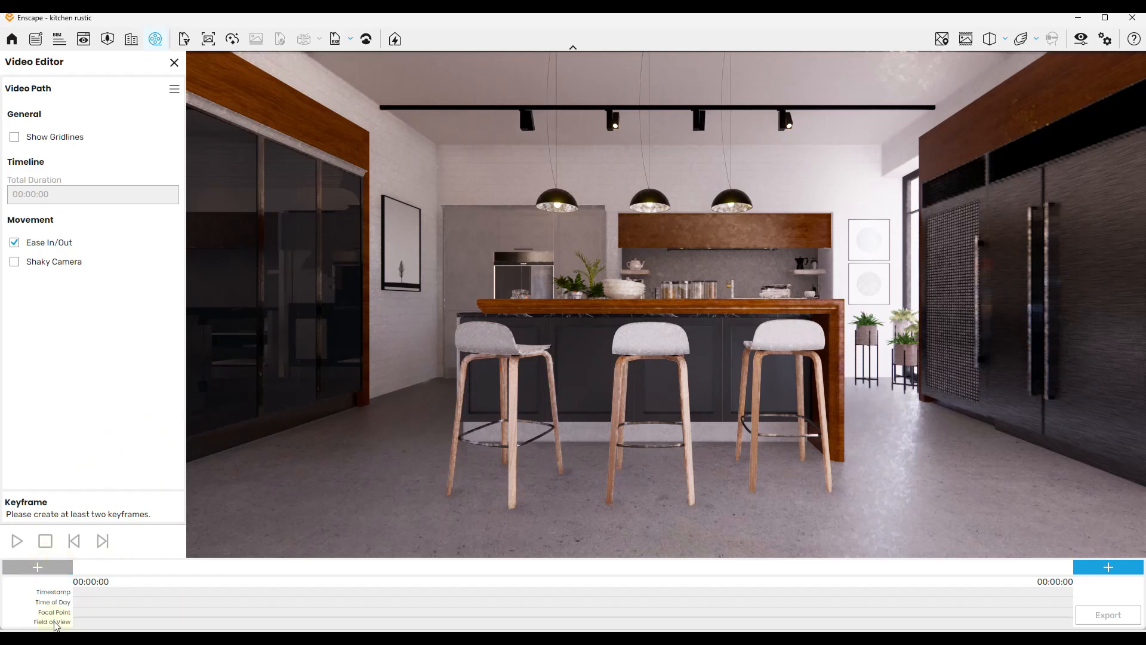
pyautogui.click(39, 567)
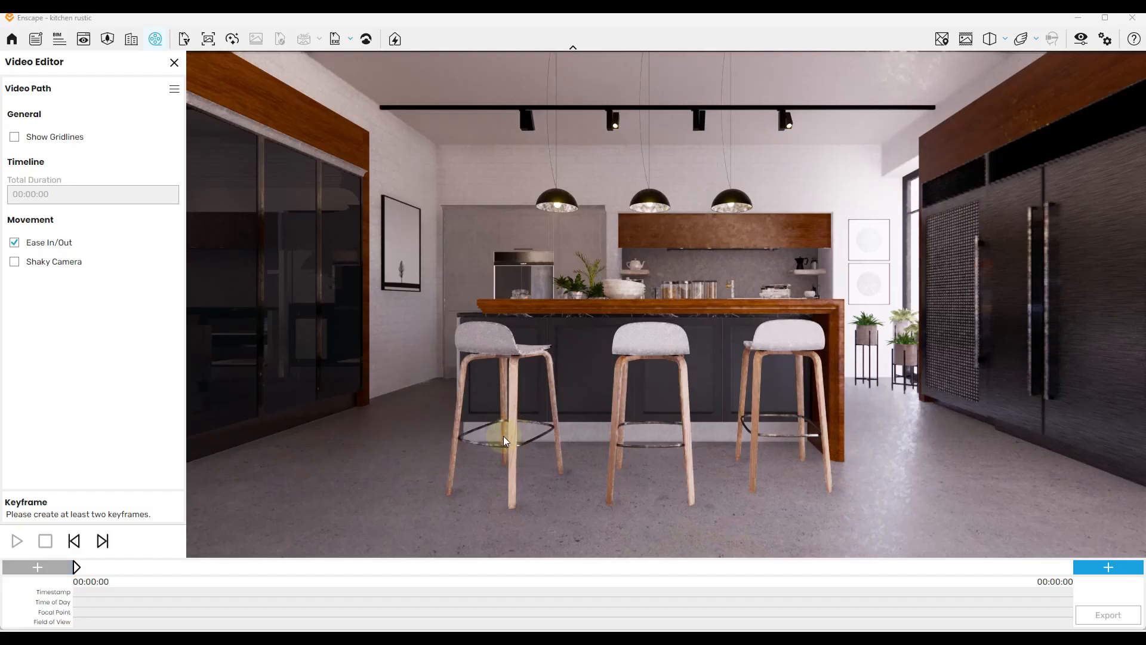
pyautogui.press('d')
pyautogui.click(1108, 567)
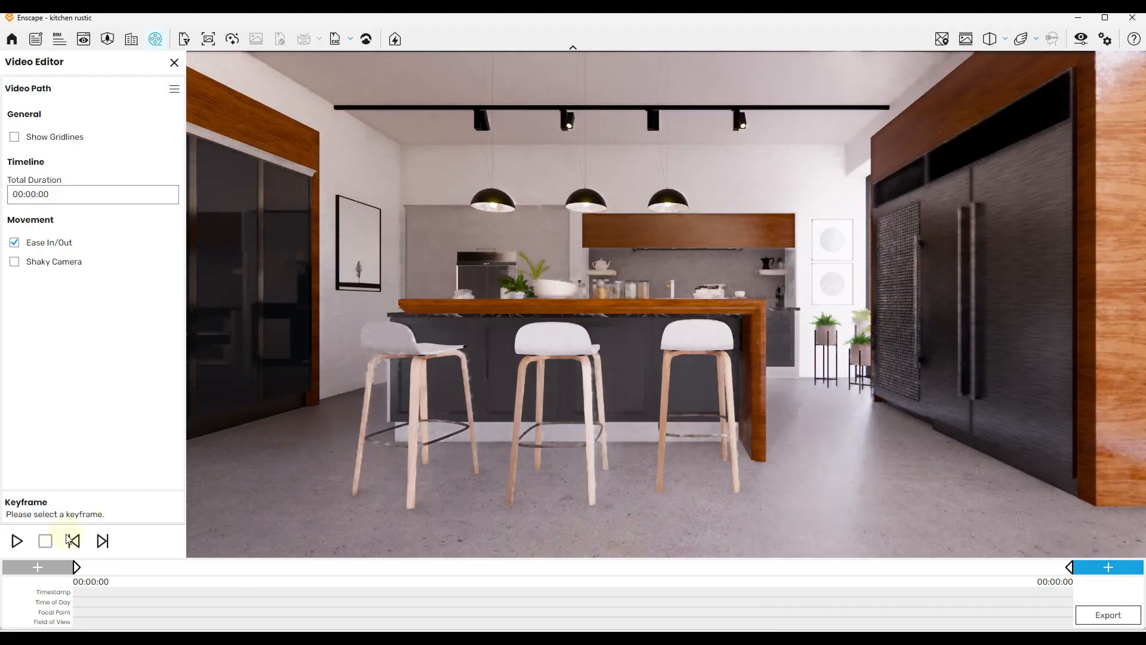
pyautogui.click(17, 541)
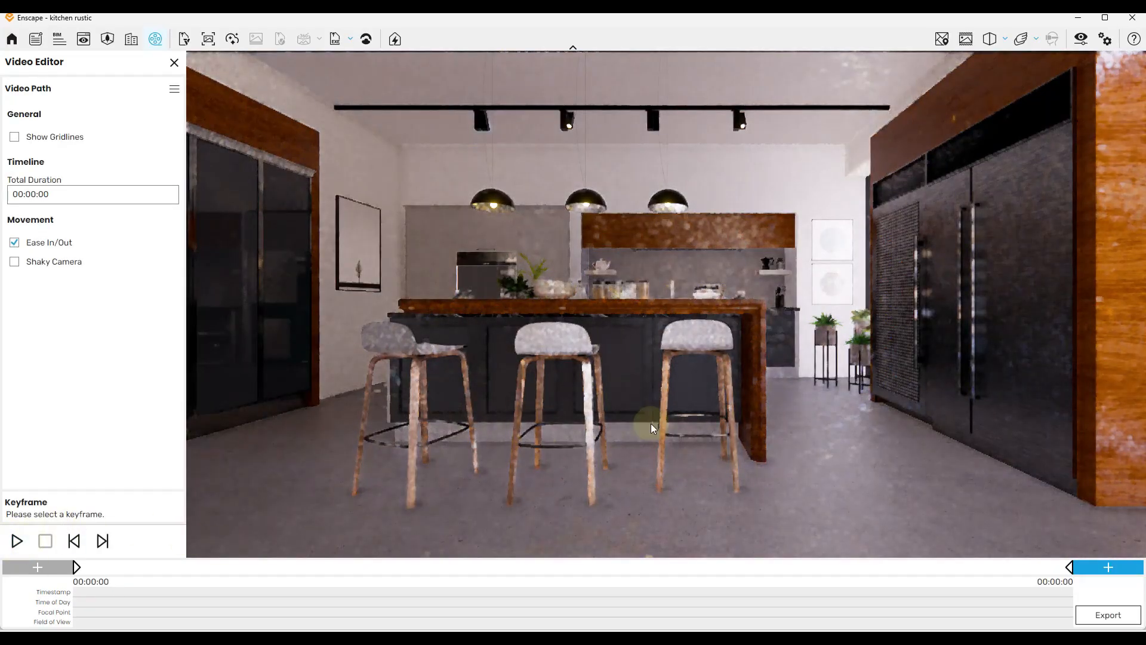
# Enable the Timestamp override on the second keyframe, set it to 00:00:05, and play the path
pyautogui.click(1071, 567)
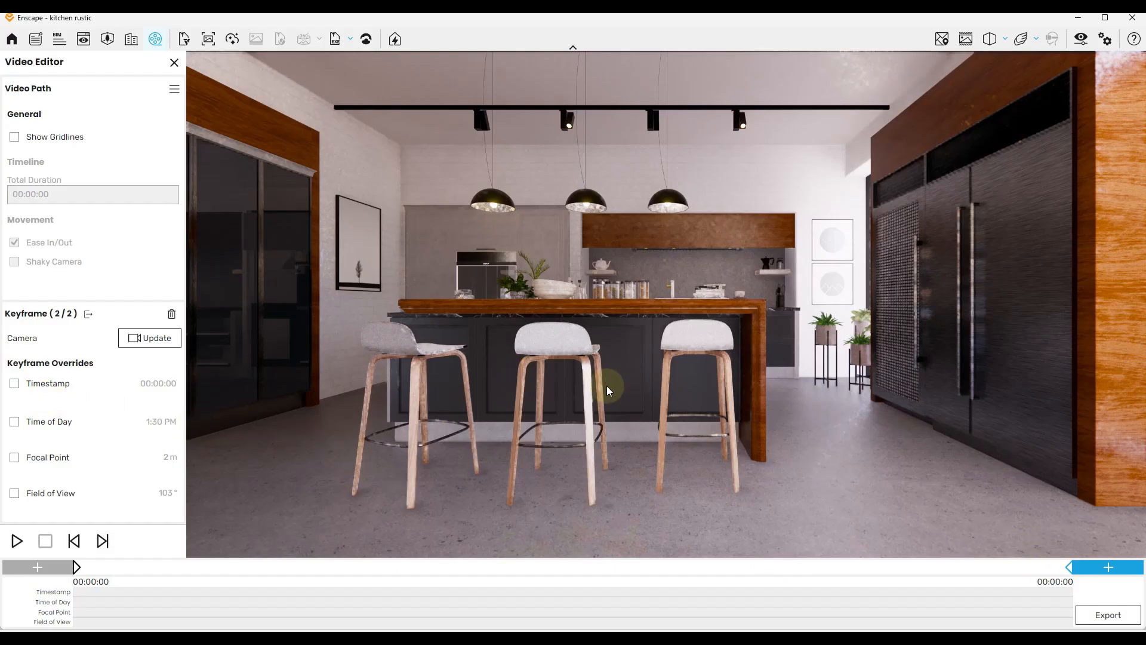
pyautogui.click(14, 384)
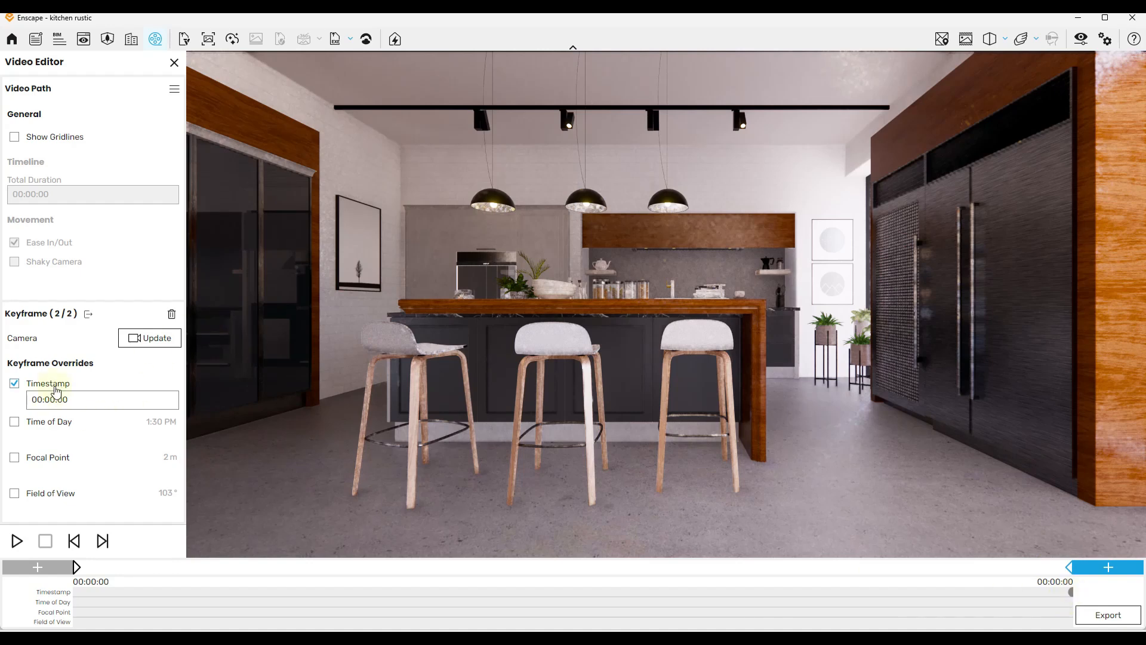
pyautogui.click(129, 400)
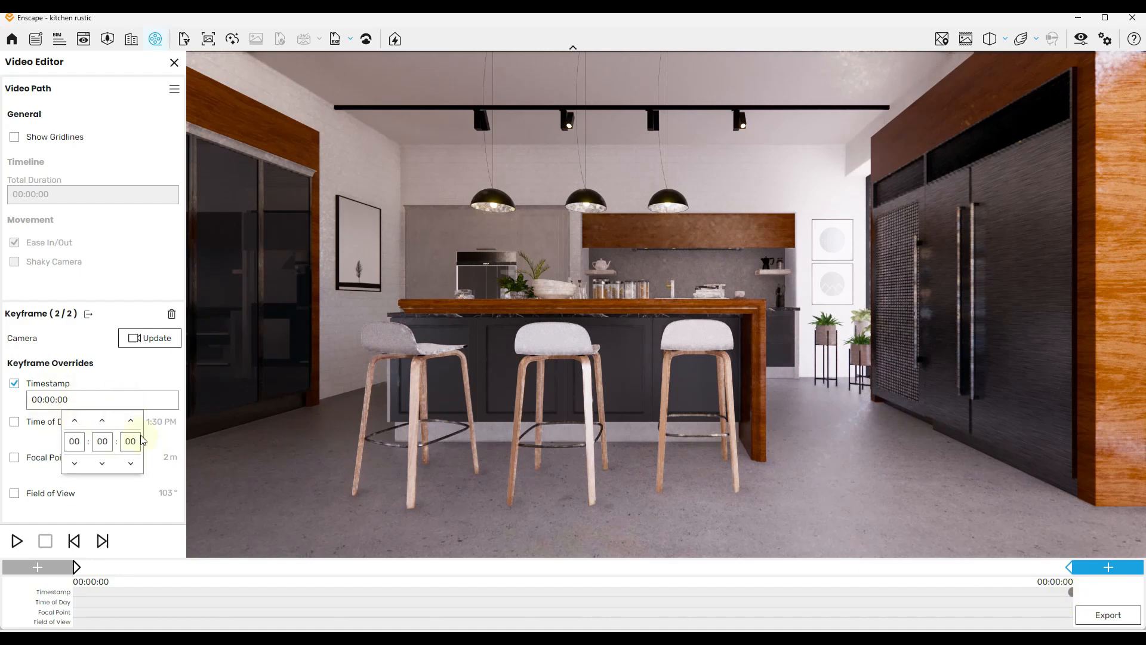
pyautogui.click(127, 463)
pyautogui.click(128, 463)
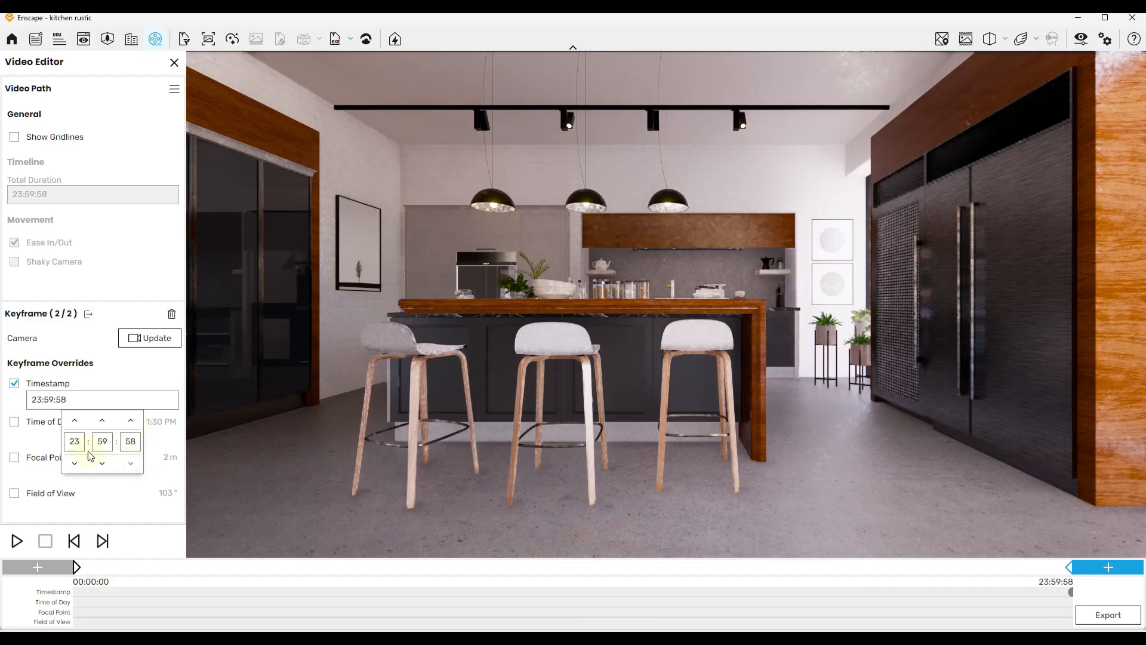
pyautogui.click(130, 420)
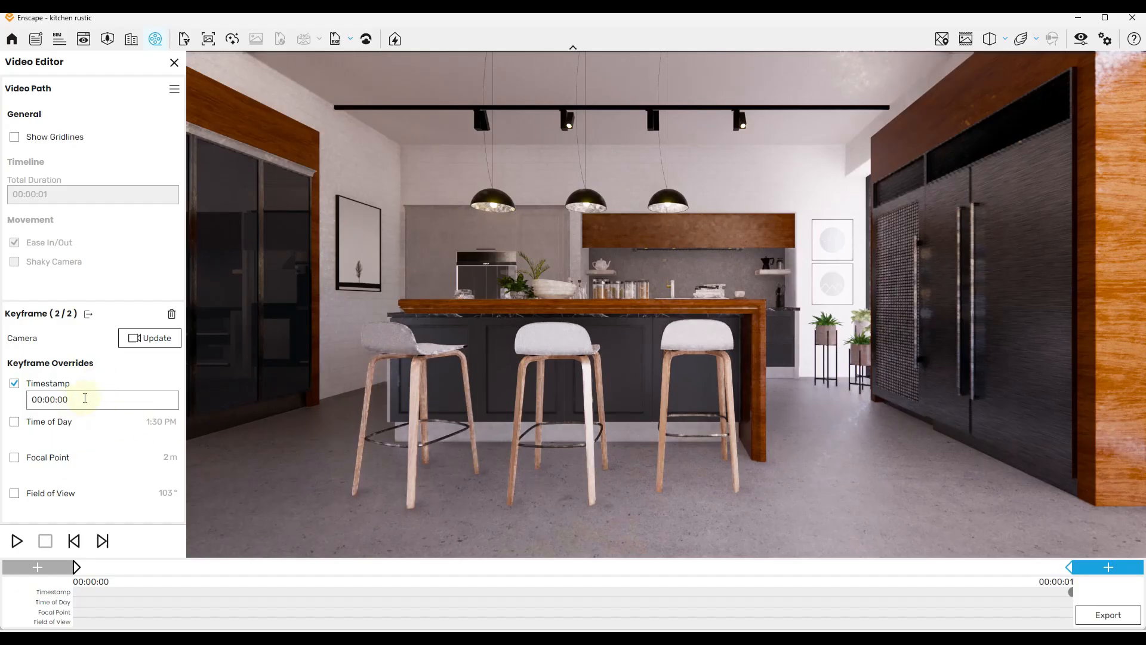
pyautogui.click(85, 398)
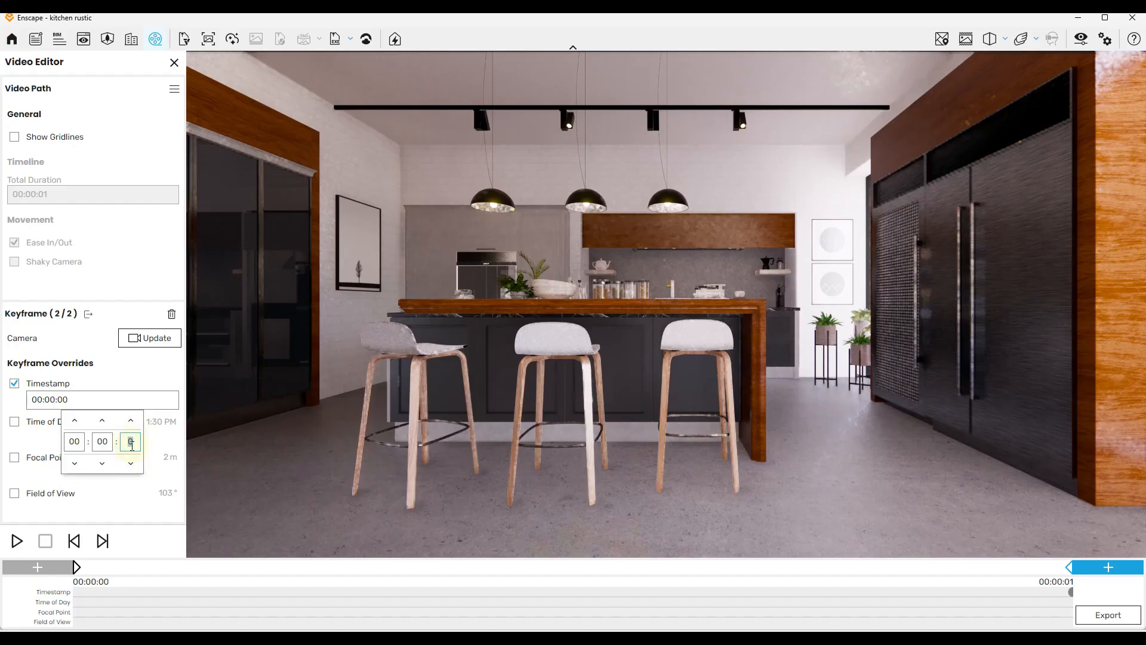
pyautogui.click(120, 379)
pyautogui.click(16, 542)
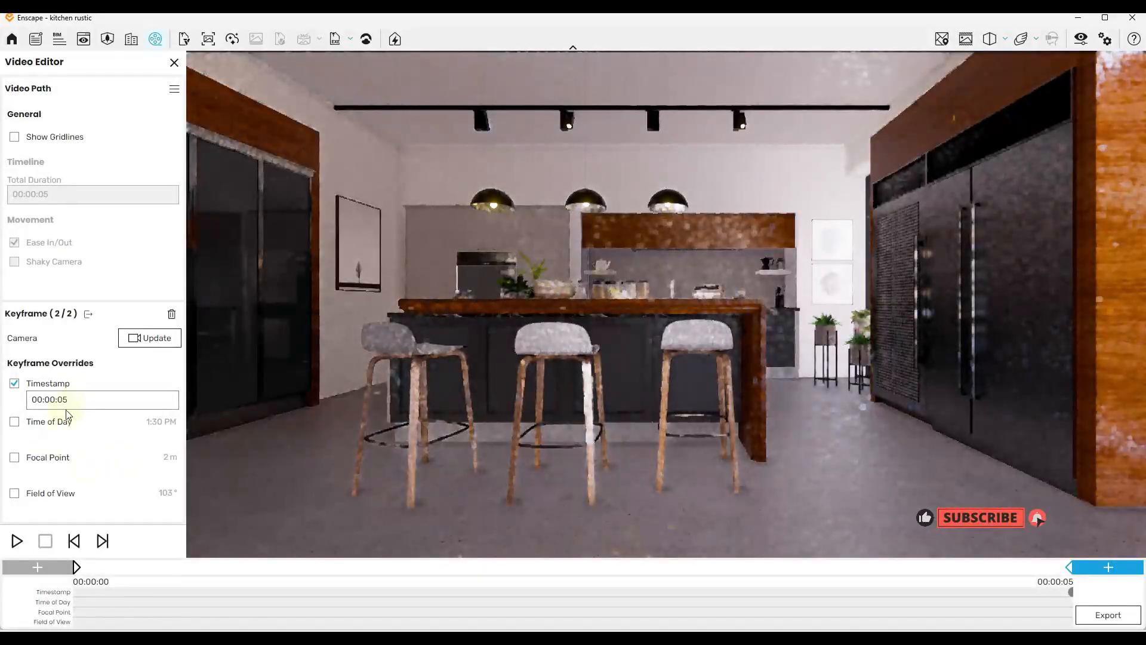
# Set the second keyframe's timestamp to 00:00:15
pyautogui.click(75, 400)
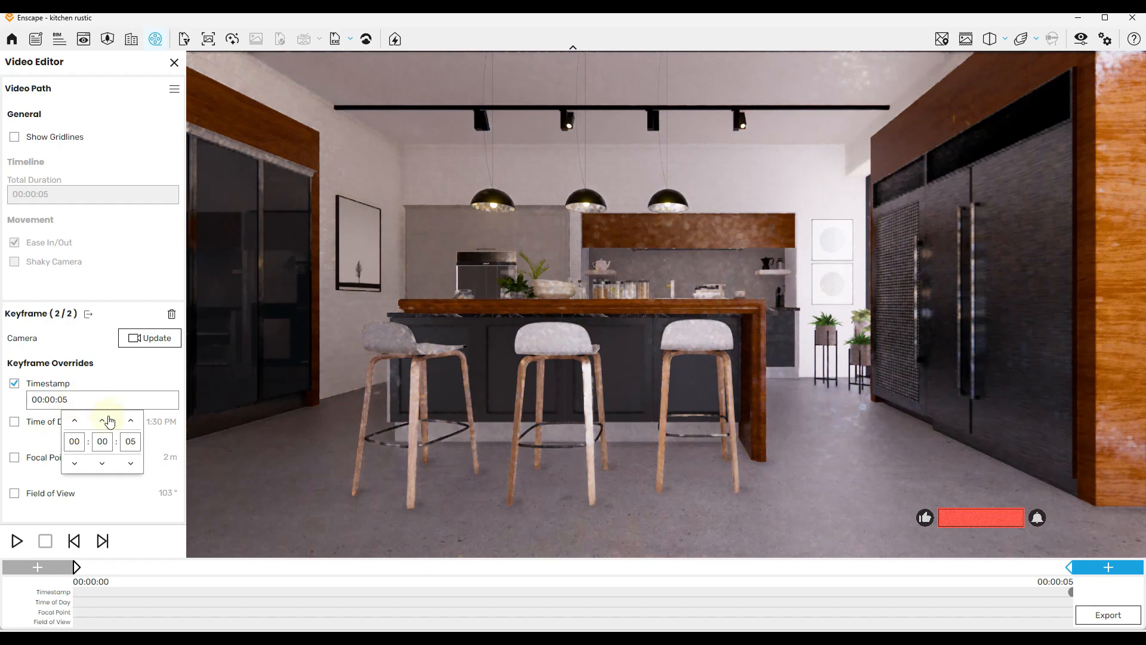
pyautogui.click(131, 463)
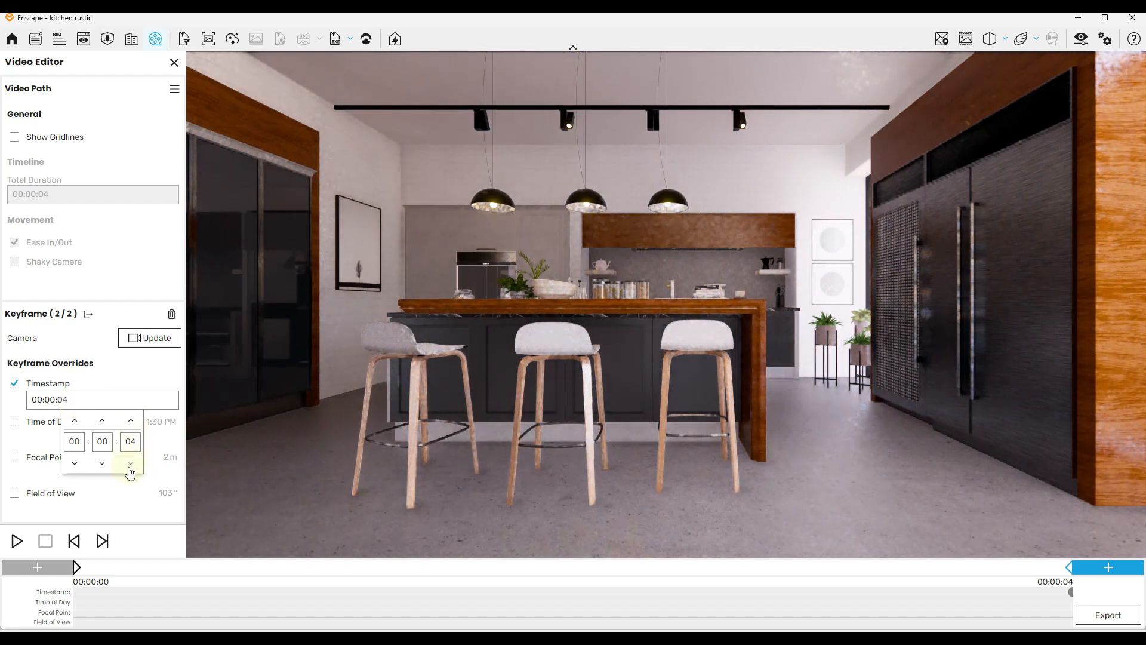
pyautogui.click(131, 466)
pyautogui.doubleClick(131, 441)
pyautogui.write('15')
# Lower the second keyframe's timestamp to 00:00:02 and play the path
pyautogui.click(126, 464)
pyautogui.click(127, 464)
pyautogui.click(126, 464)
pyautogui.click(126, 464)
pyautogui.click(127, 464)
pyautogui.click(127, 464)
pyautogui.click(126, 464)
pyautogui.click(127, 464)
pyautogui.click(126, 464)
pyautogui.click(127, 463)
pyautogui.click(126, 463)
pyautogui.click(127, 464)
pyautogui.click(126, 464)
pyautogui.click(17, 542)
pyautogui.click(17, 541)
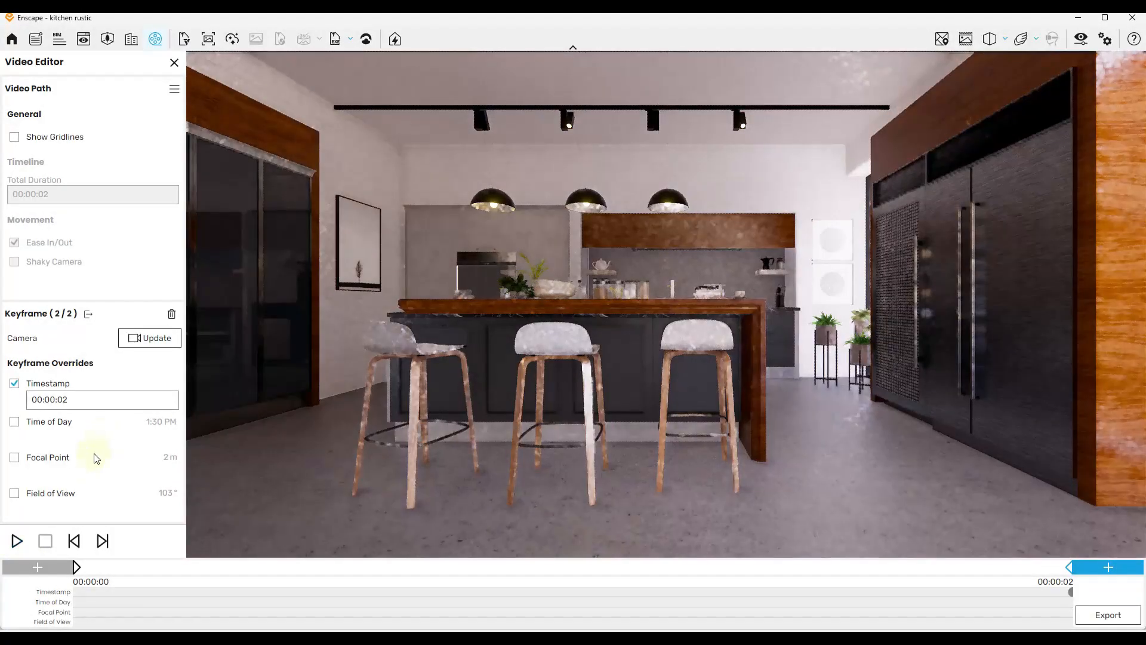
# Reduce the second keyframe's timestamp to 00:00:01 and play the path
pyautogui.click(87, 401)
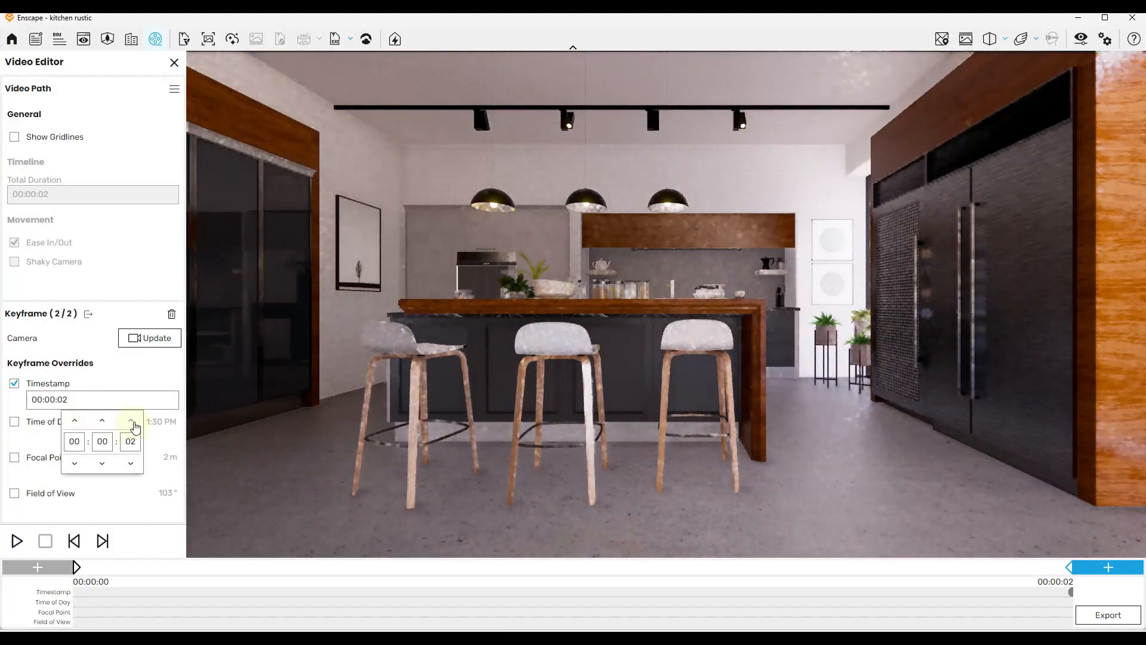
pyautogui.click(130, 463)
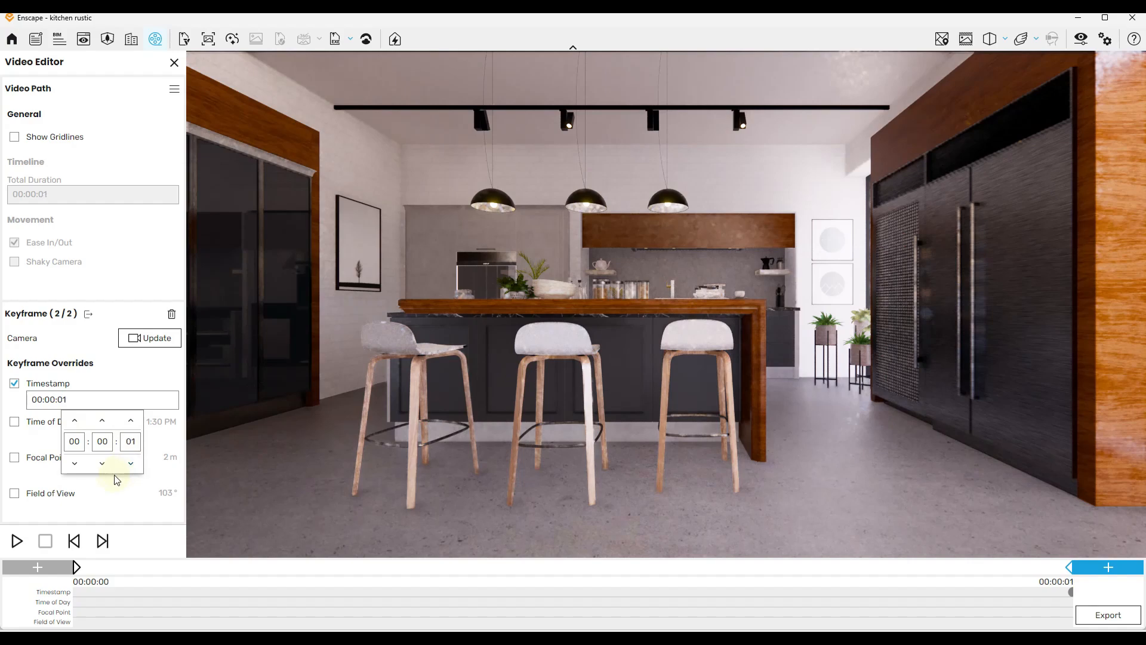
pyautogui.click(17, 541)
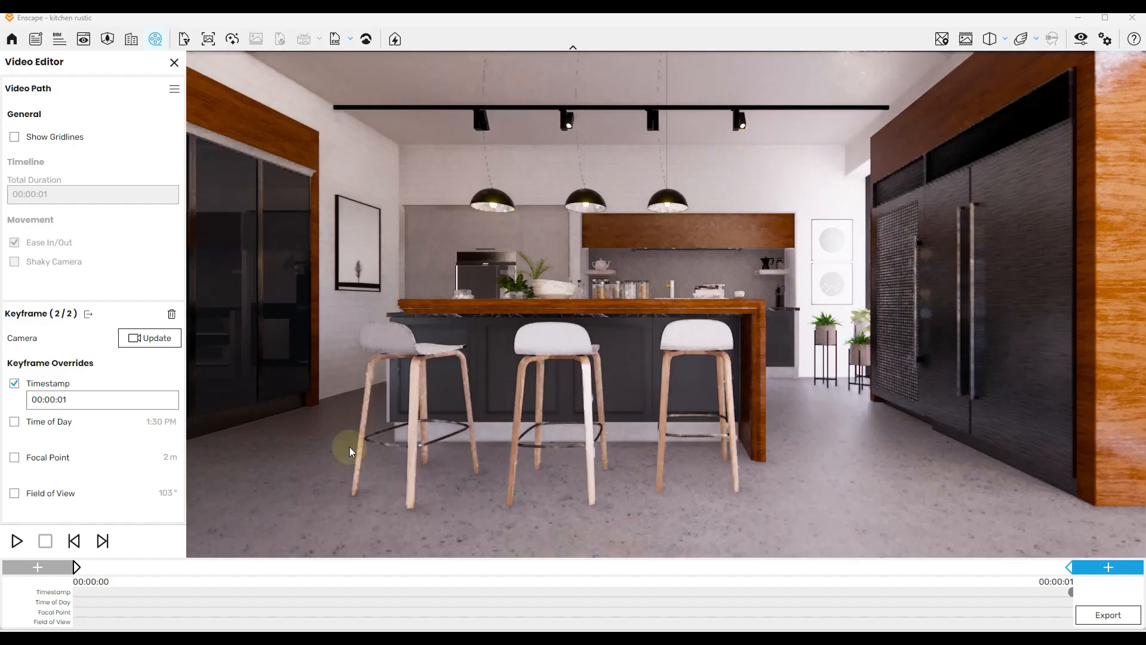
# Disable the second keyframe's Timestamp override and append an end keyframe with the camera moved slightly further right
pyautogui.click(14, 383)
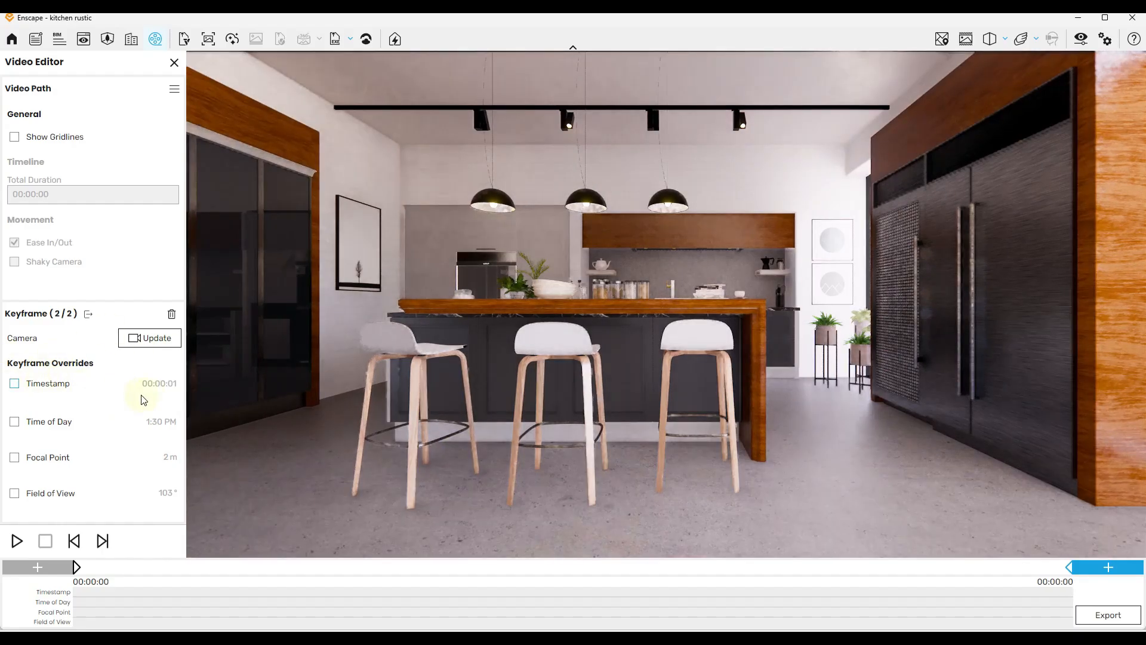
pyautogui.click(807, 450)
pyautogui.press('d')
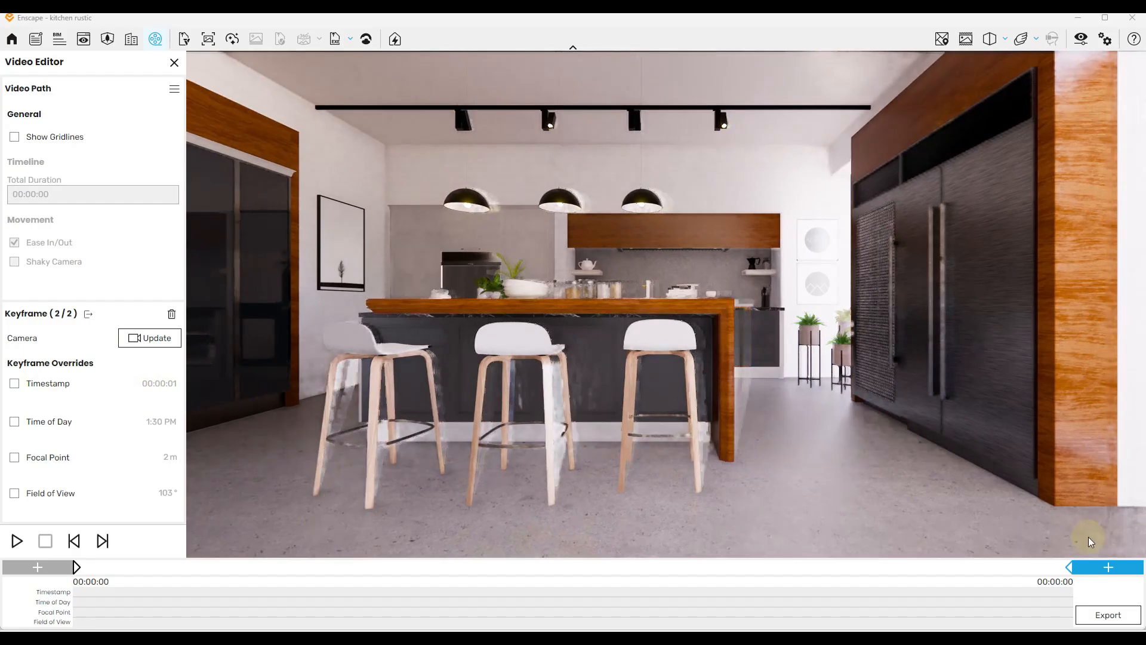
pyautogui.click(709, 575)
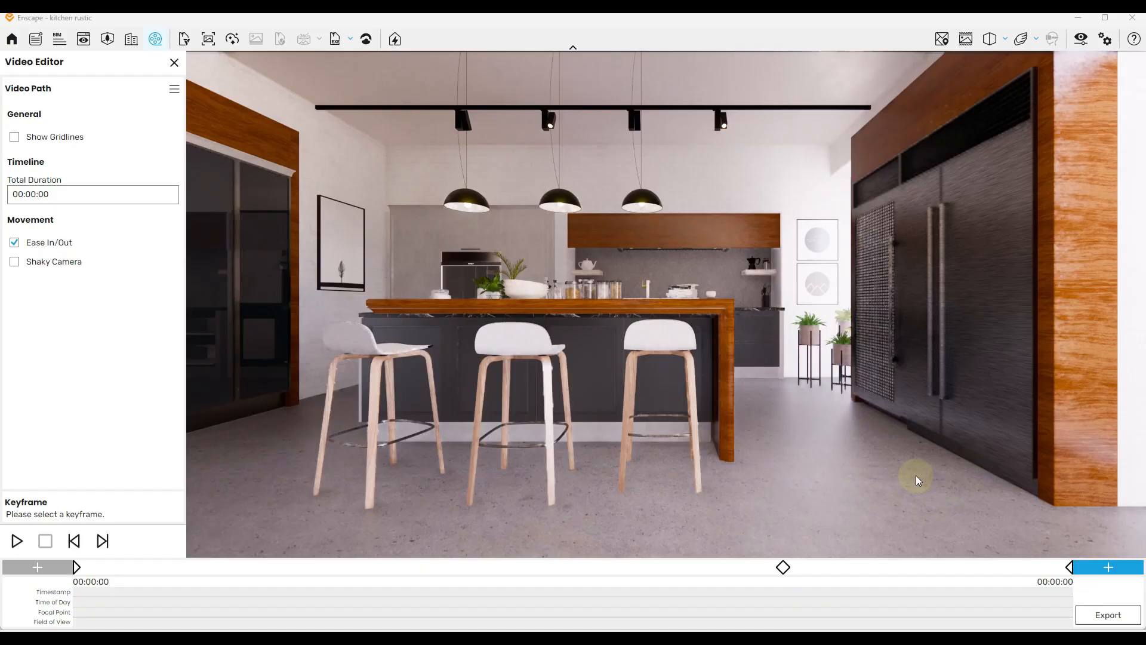
# Append an end keyframe with the camera closer to the island's right corner and play the path
pyautogui.scroll(3, 916, 475)
pyautogui.scroll(3, 829, 464)
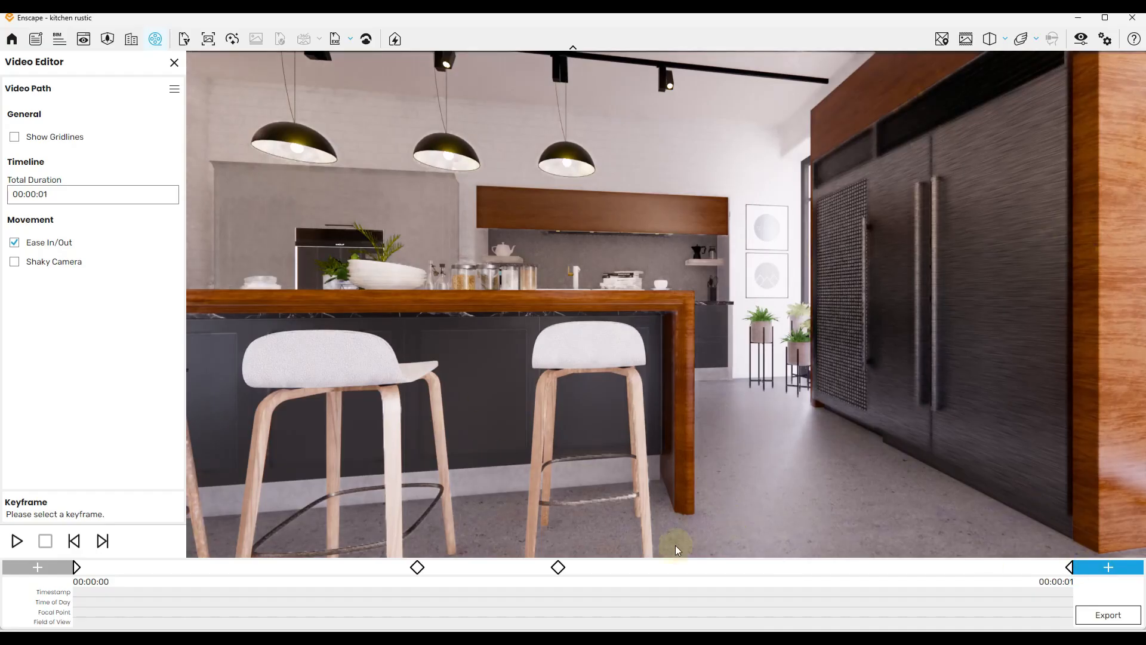
pyautogui.click(12, 546)
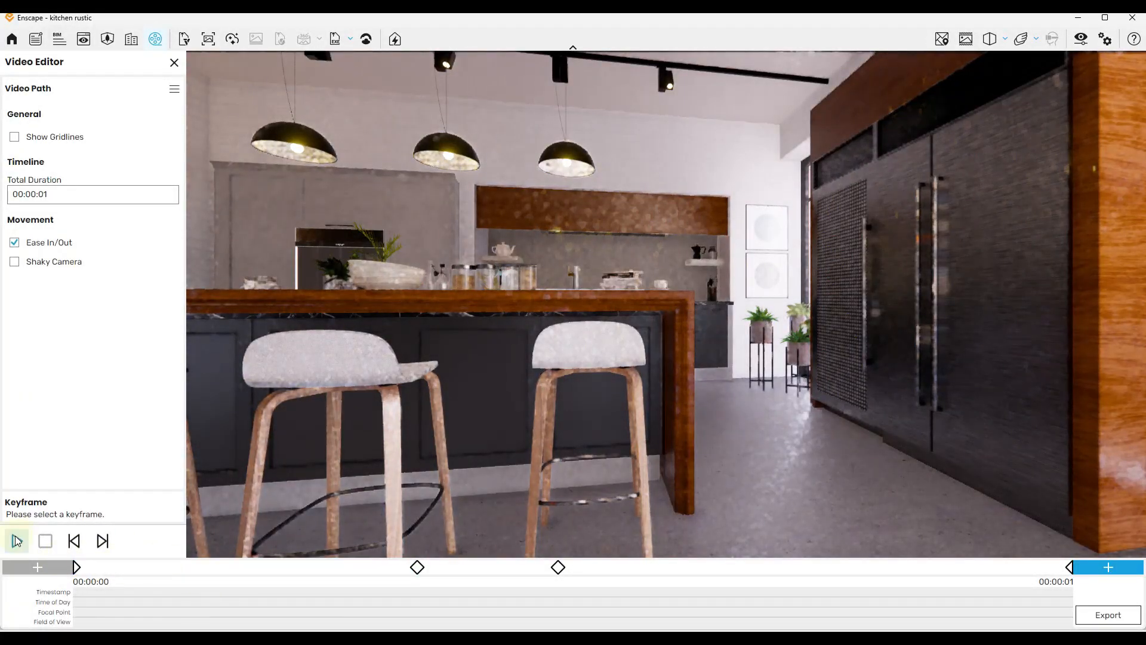
# Review the camera views stored in the two intermediate keyframes
pyautogui.click(417, 567)
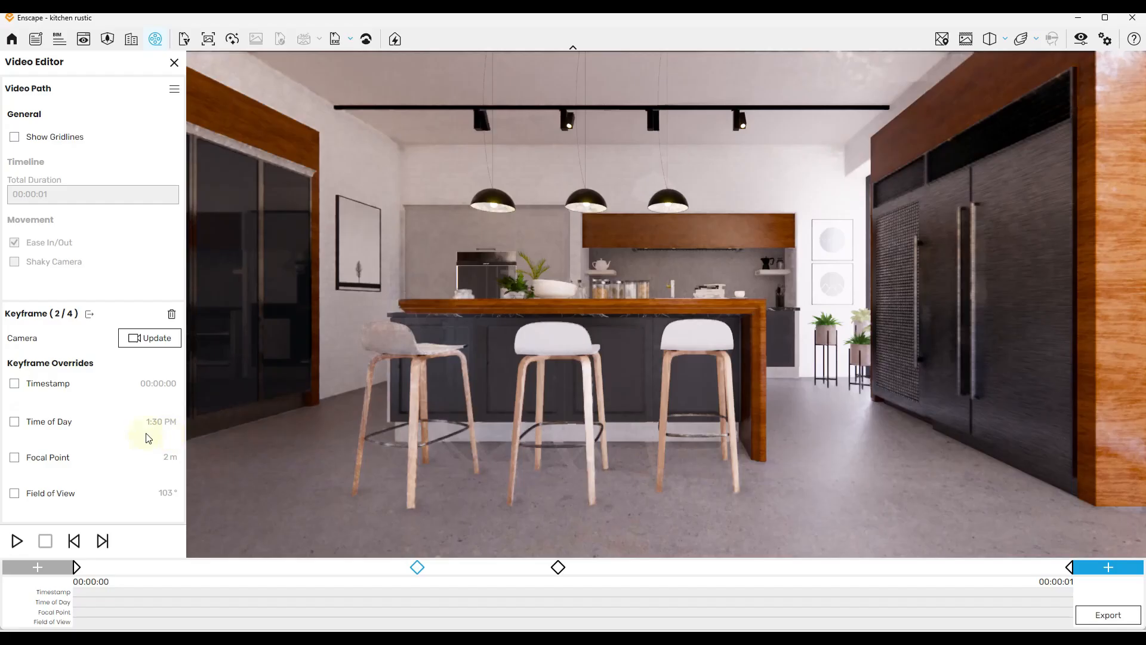
pyautogui.click(558, 568)
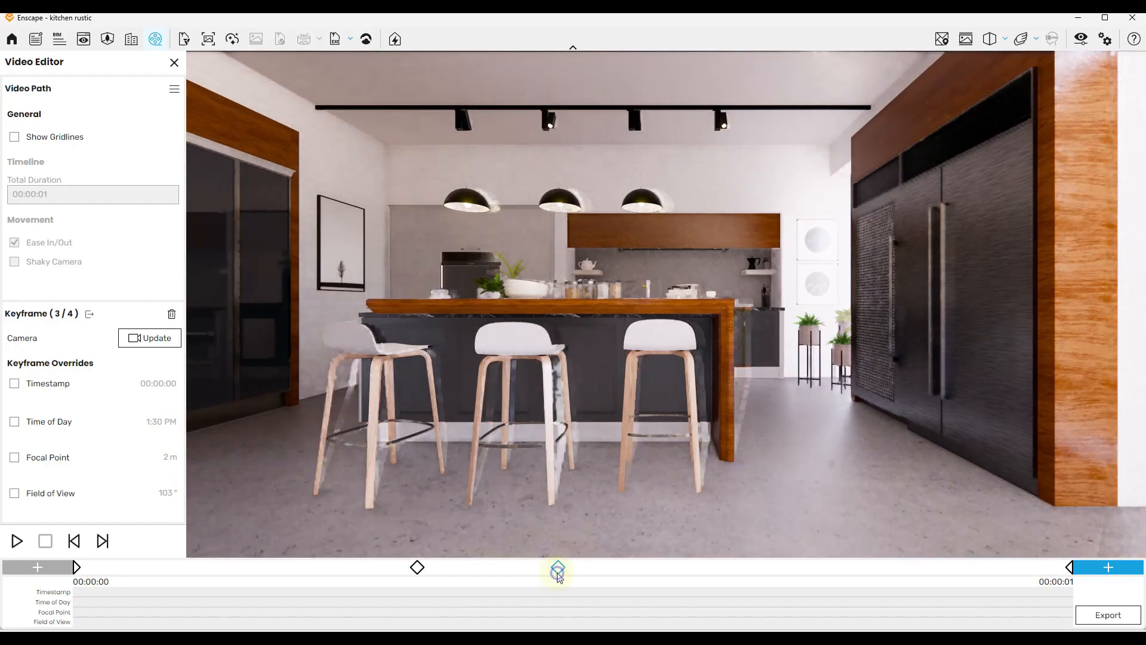
pyautogui.click(417, 568)
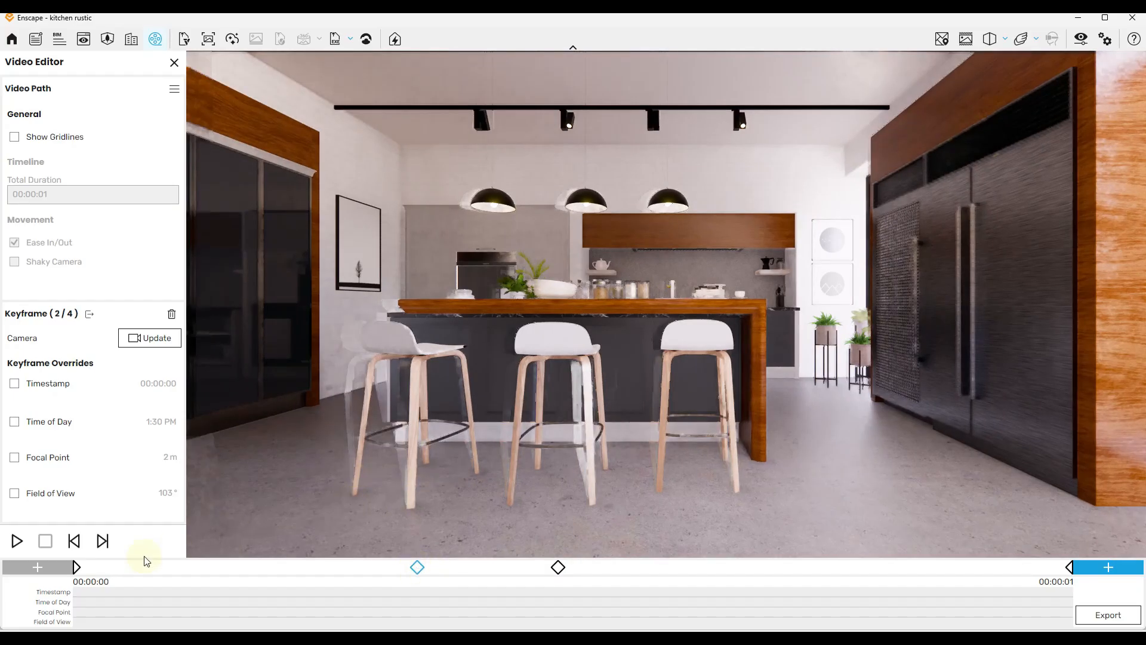
# Append two end keyframes near the back counter beside the plants, the second looking lower toward the floor, and play the path between them
pyautogui.click(76, 568)
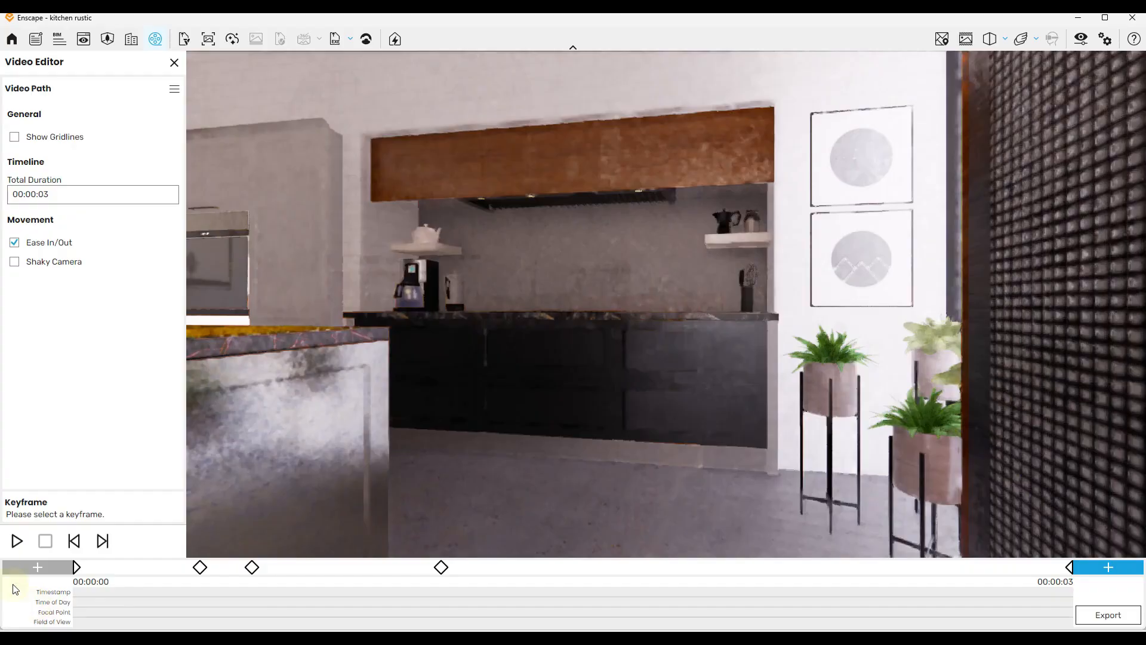
pyautogui.click(16, 541)
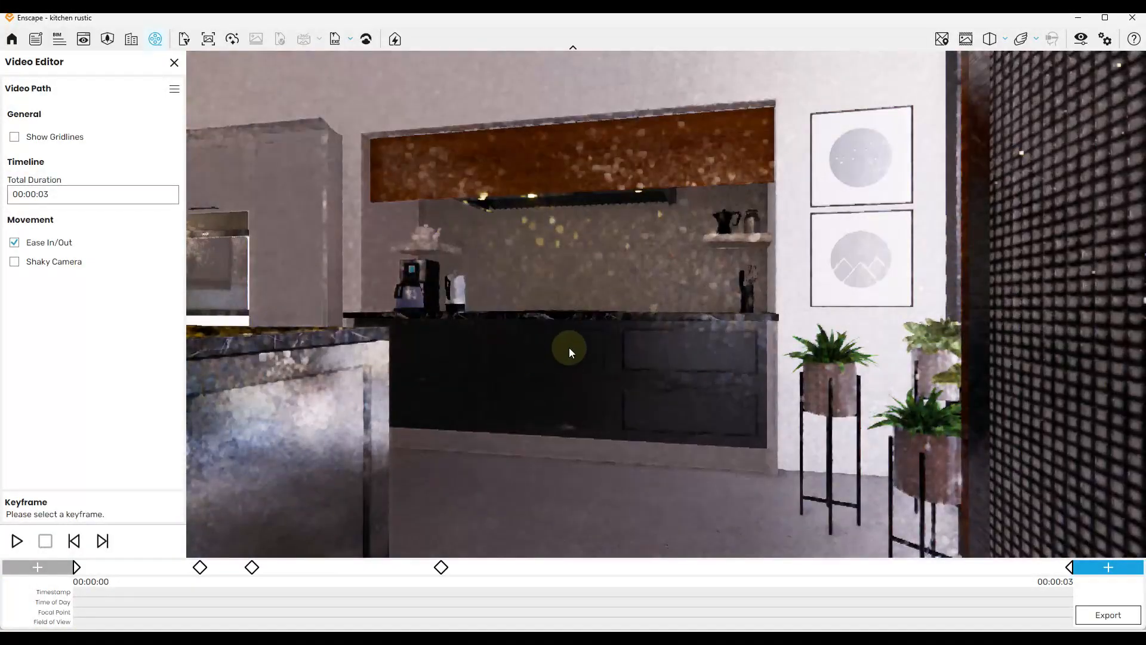
pyautogui.moveTo(570, 348); pyautogui.dragTo(570, 439)
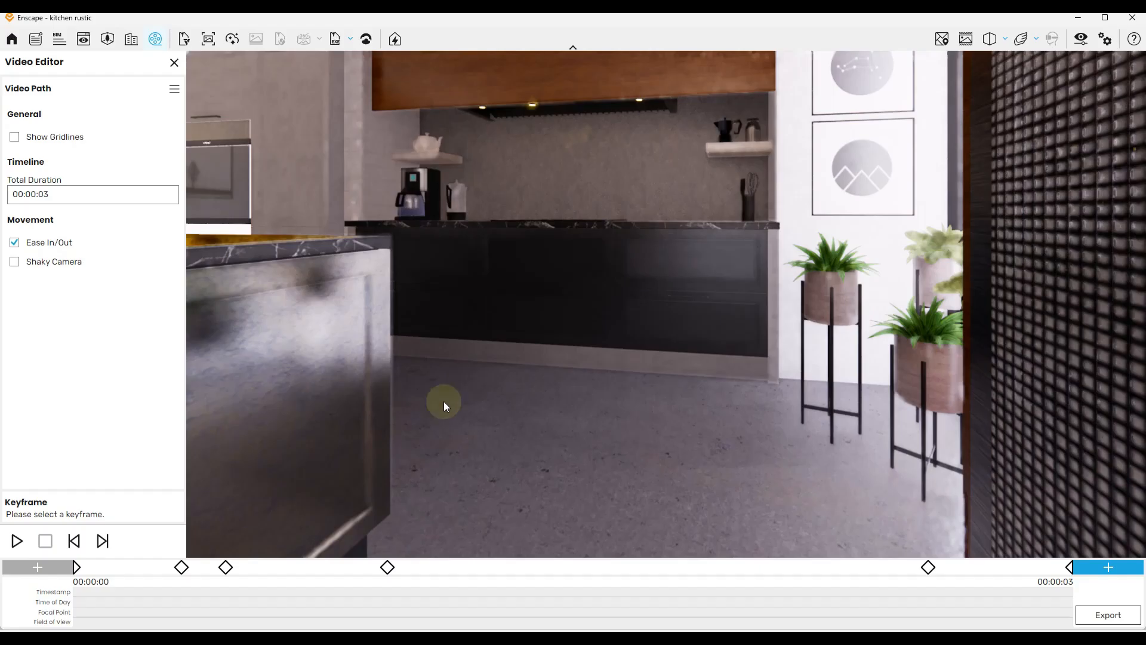
# Move the camera closer to the back counter, add that view as a new start keyframe, and play the path
pyautogui.moveTo(628, 455); pyautogui.dragTo(624, 367)
pyautogui.scroll(5, 618, 159)
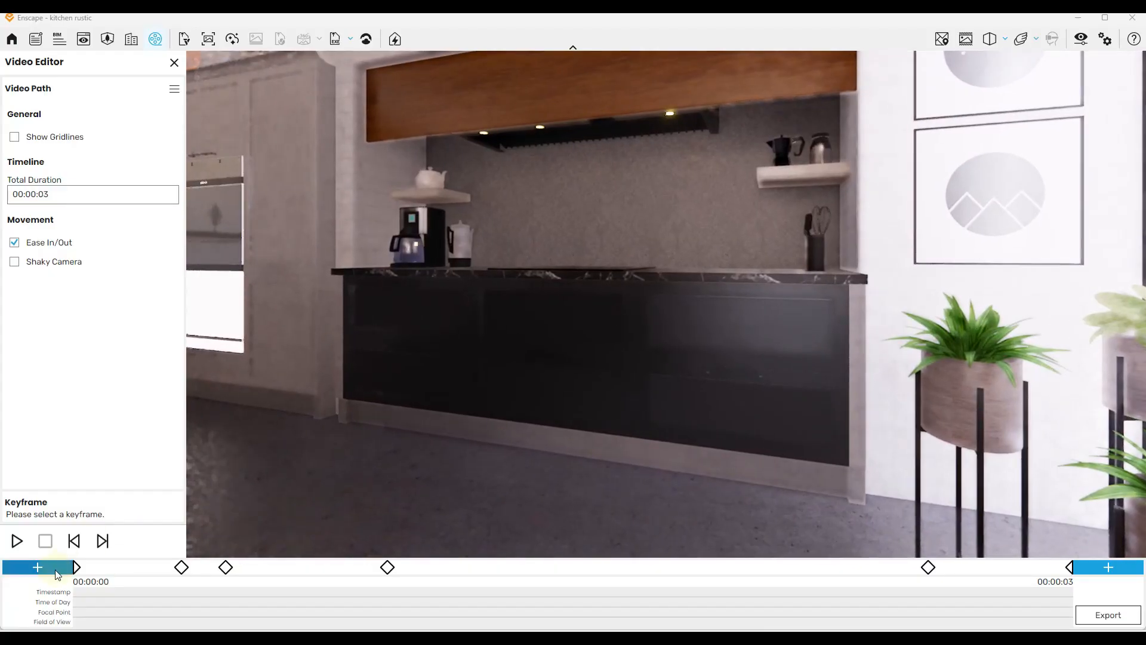
pyautogui.click(1108, 567)
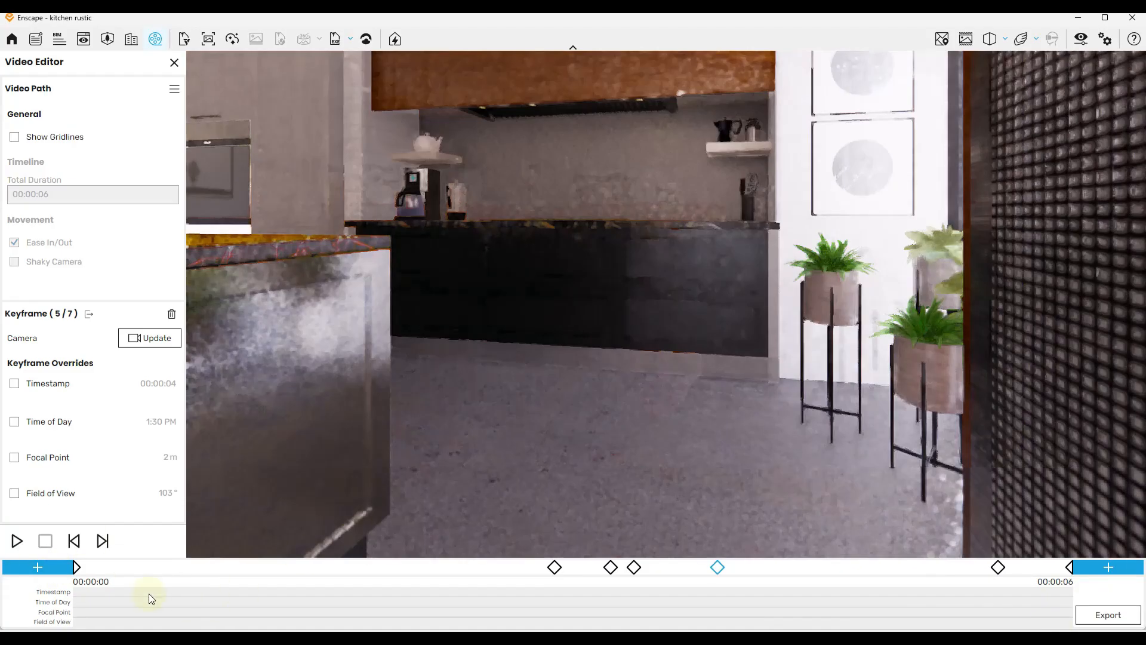
pyautogui.click(15, 542)
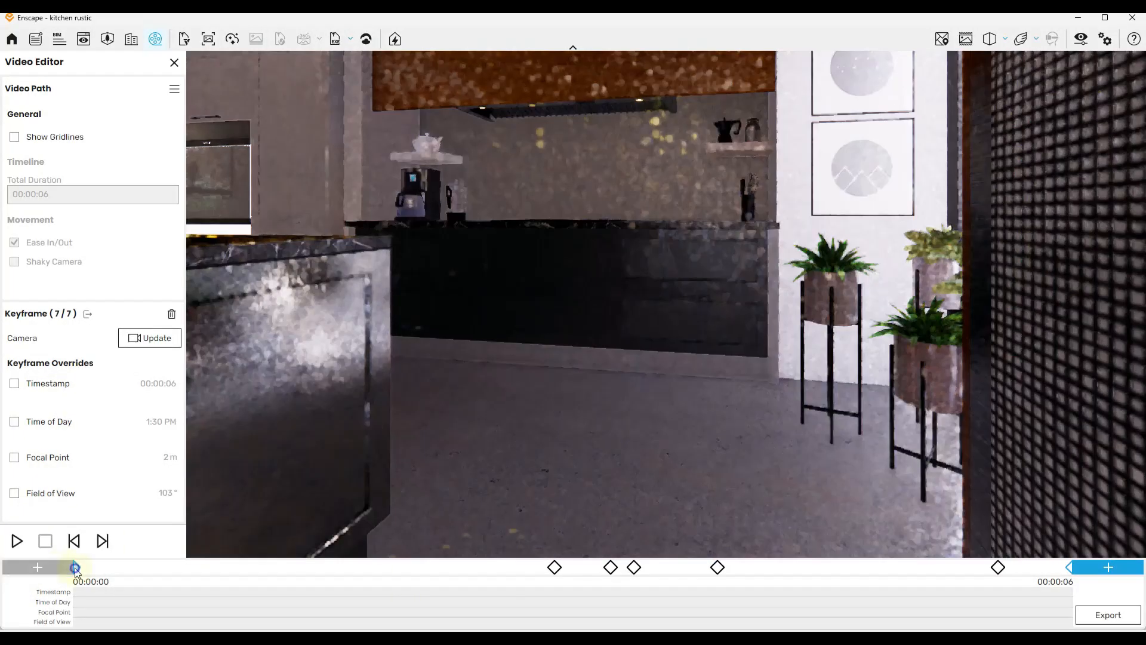
# Compare the views of the start, end and second keyframes and play the path
pyautogui.click(75, 568)
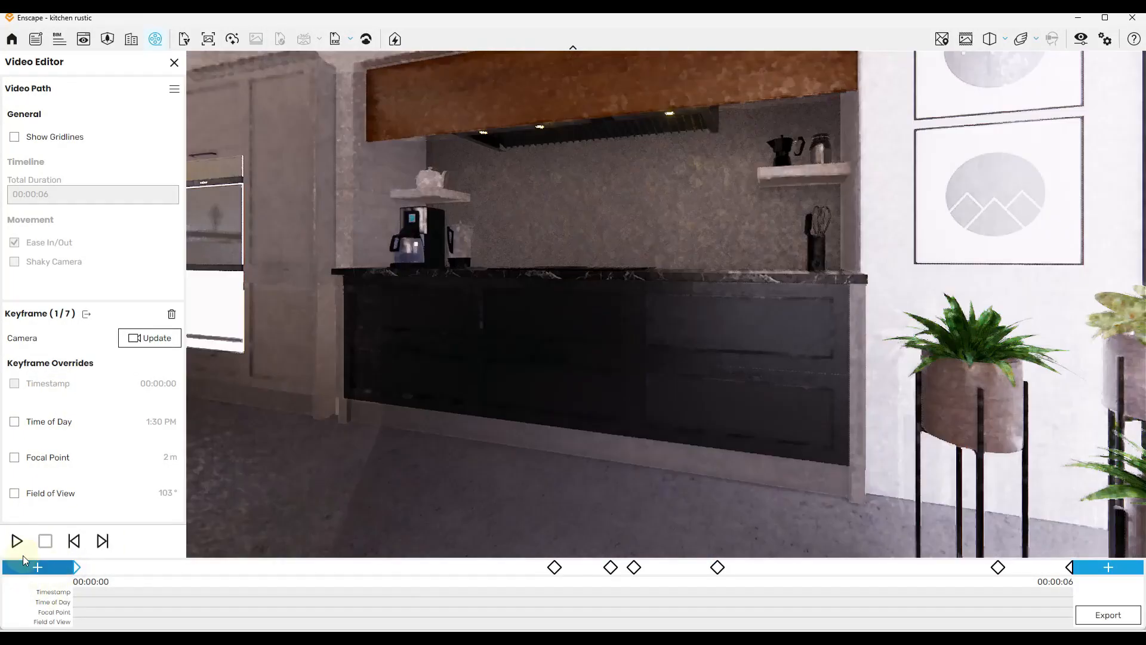
pyautogui.click(1070, 567)
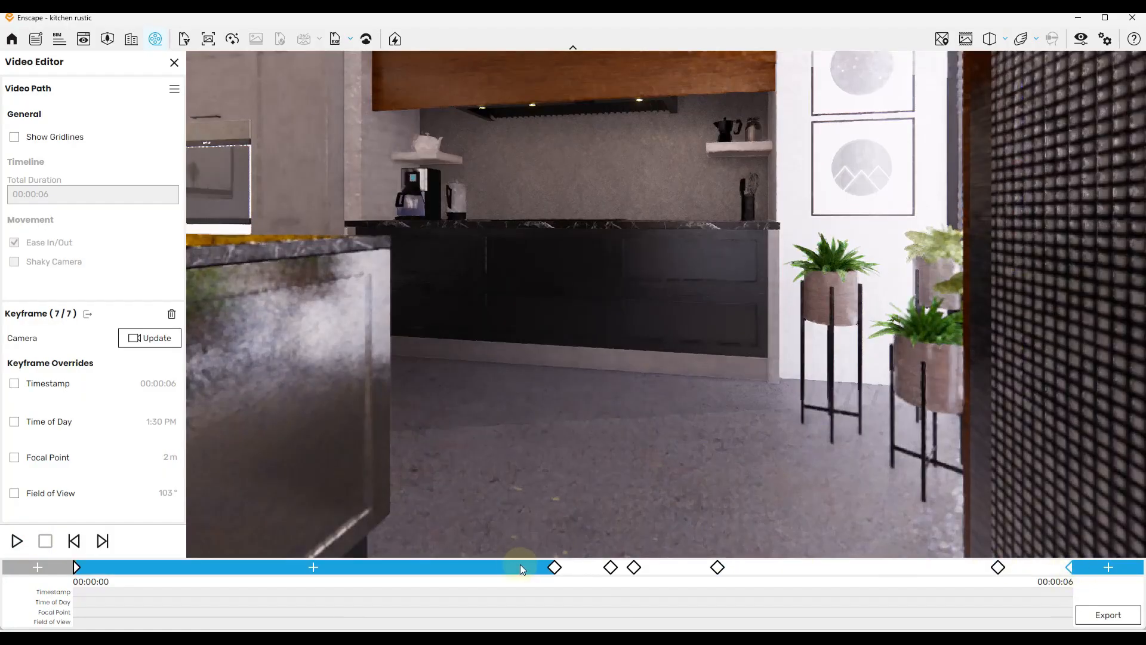
pyautogui.click(555, 567)
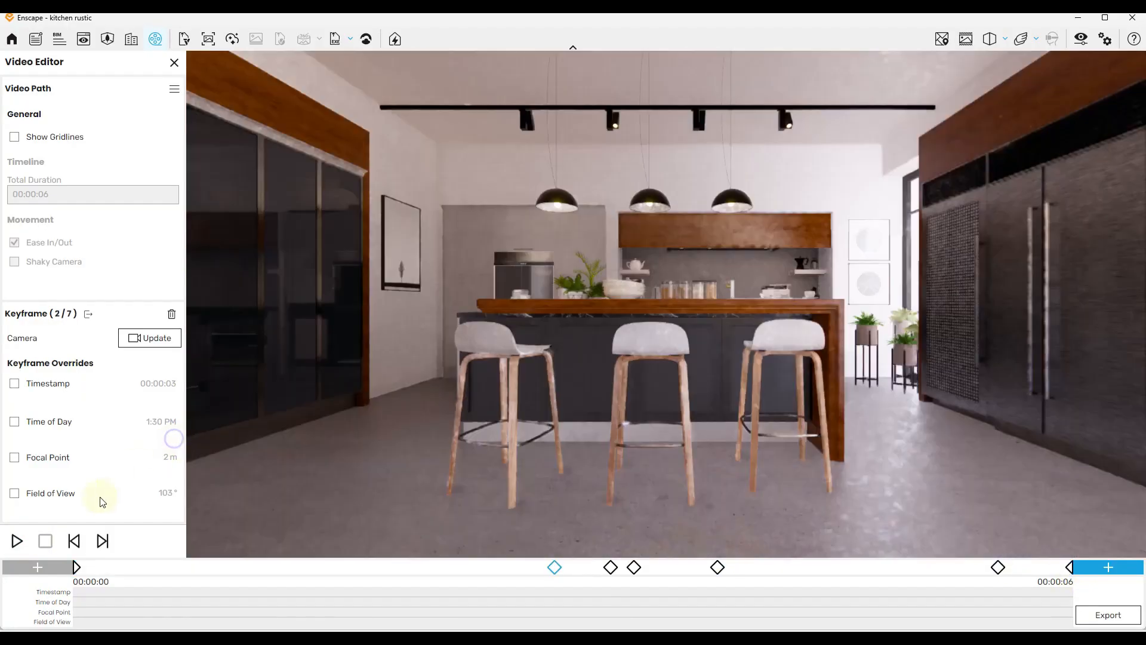
pyautogui.click(16, 541)
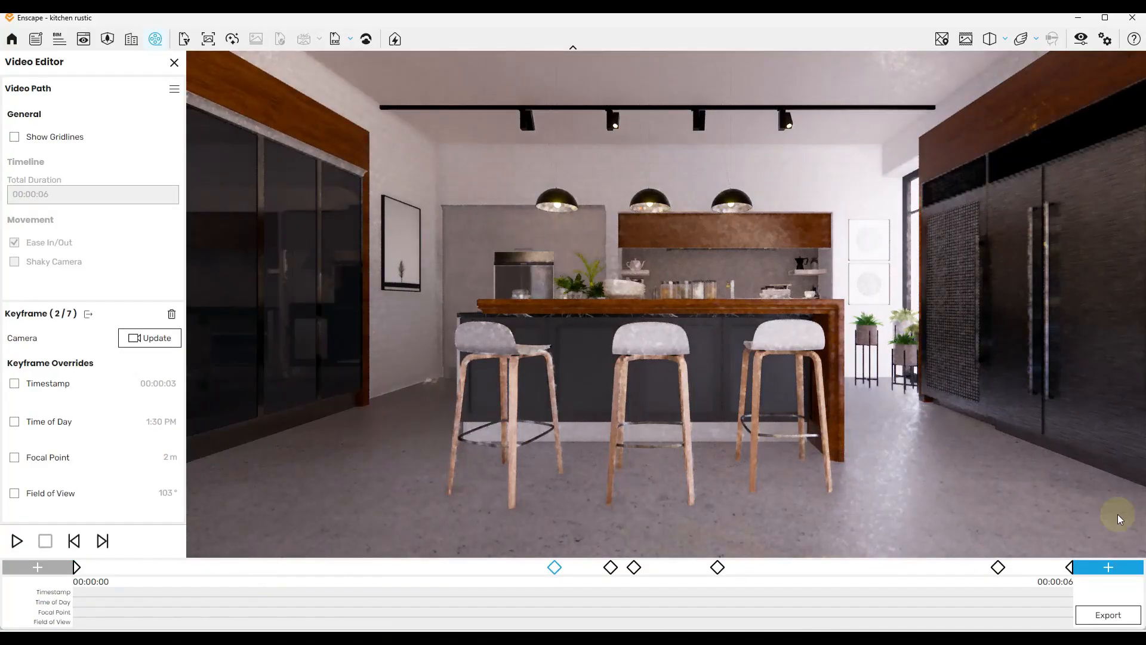
pyautogui.click(1072, 568)
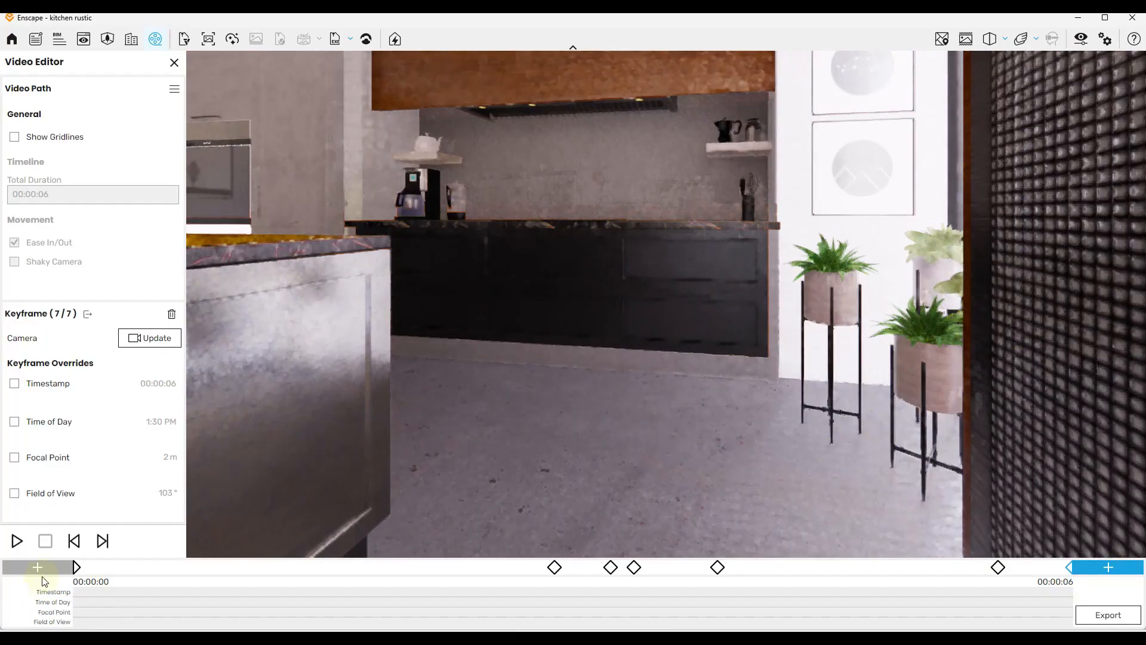
pyautogui.click(75, 567)
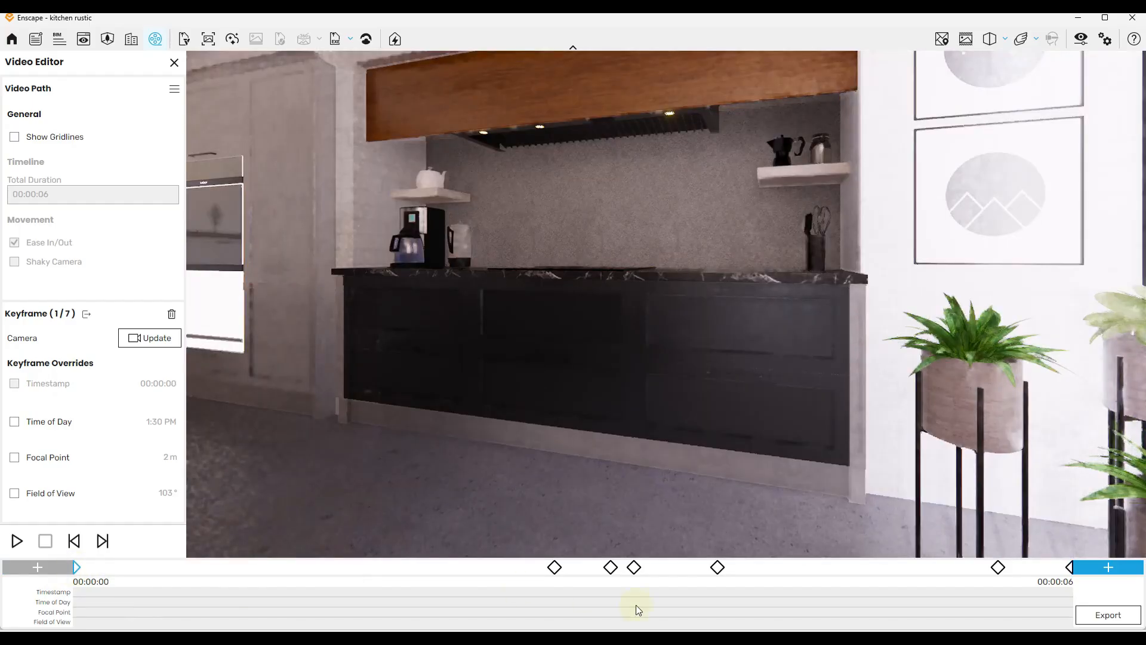
pyautogui.click(555, 567)
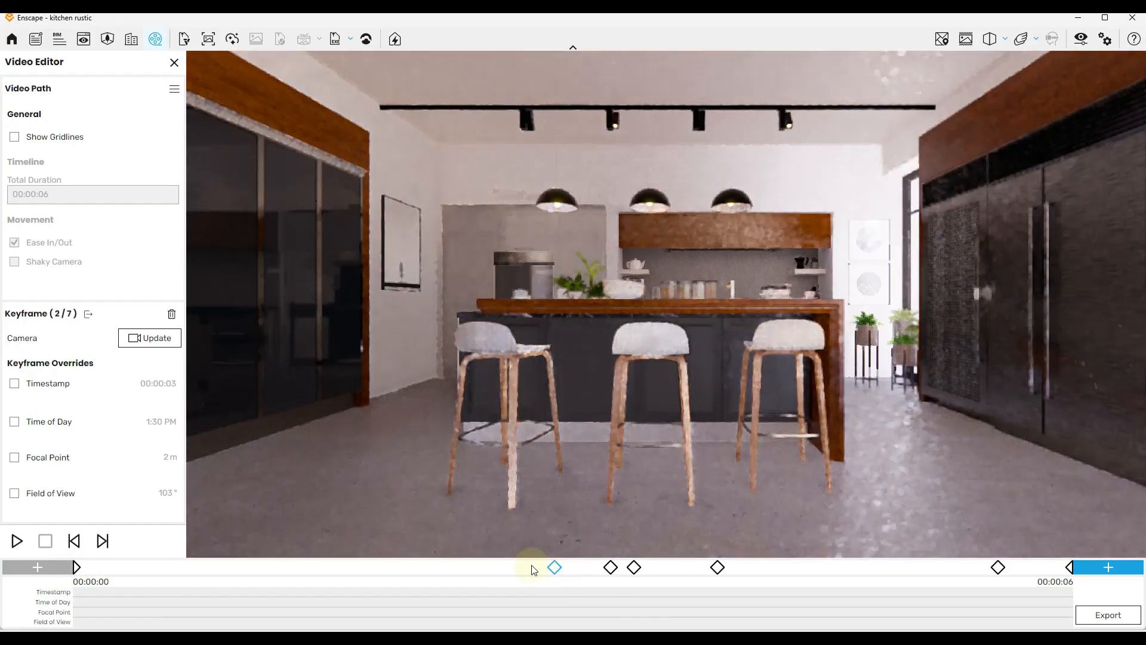
# Continue from the last keyframe toward the plants, appending two end keyframes, the second tilted up to the wall pictures and range hood
pyautogui.click(1069, 567)
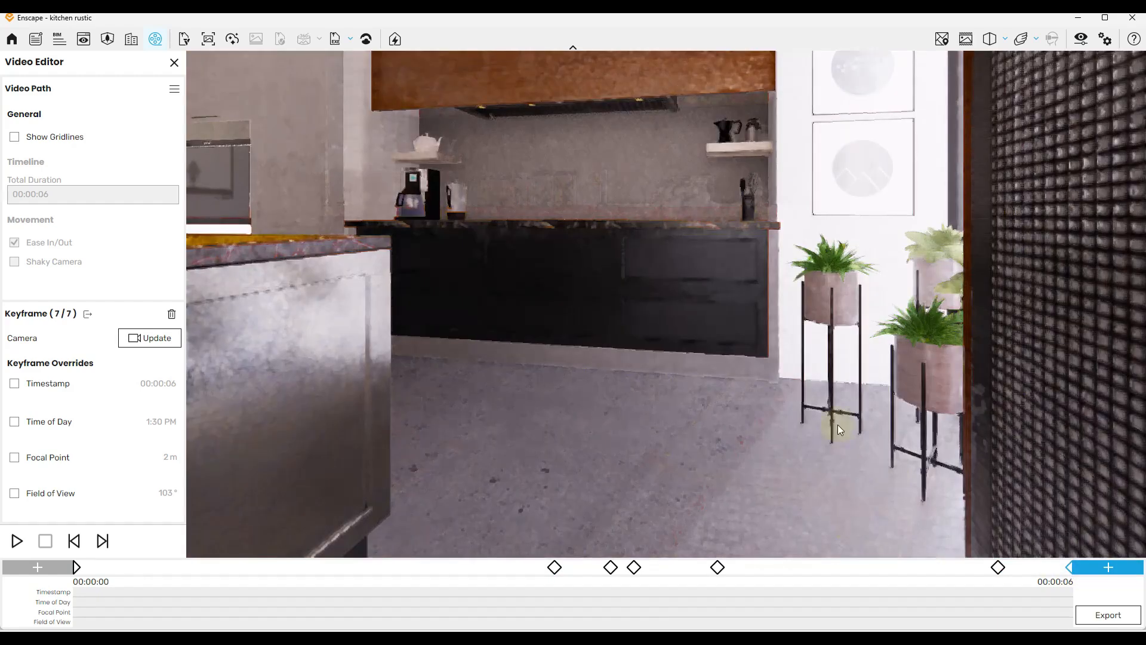
pyautogui.moveTo(685, 392)
pyautogui.mouseDown()
pyautogui.moveTo(747, 403)
pyautogui.moveTo(692, 396)
pyautogui.mouseUp()
pyautogui.press('w')
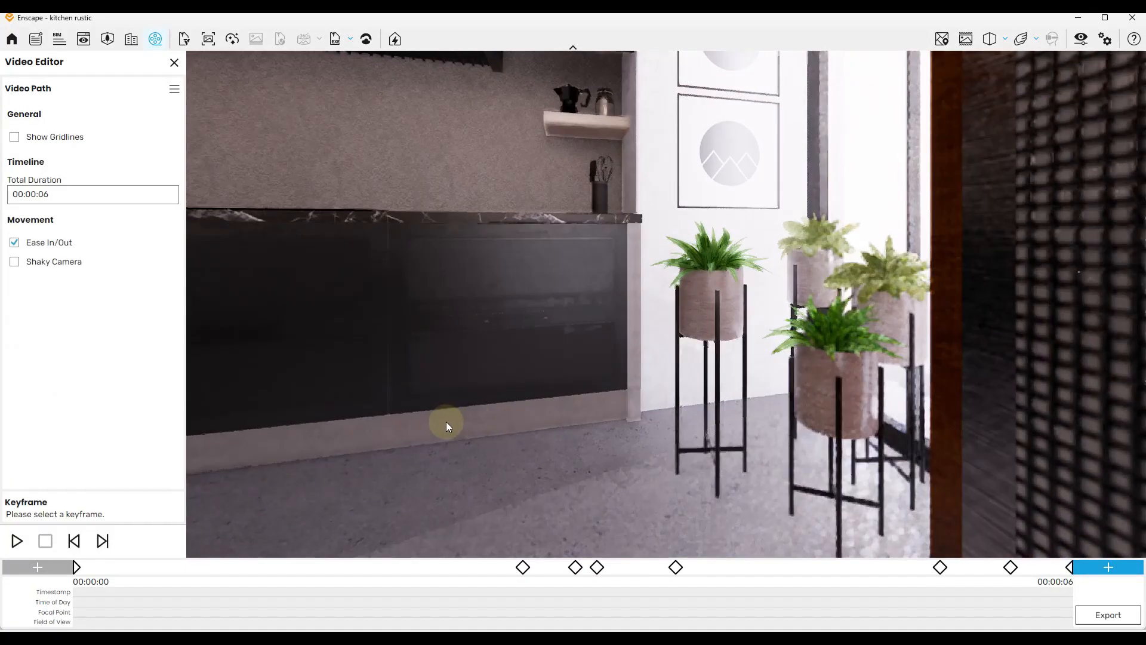
pyautogui.moveTo(449, 437); pyautogui.dragTo(442, 364)
pyautogui.click(1087, 563)
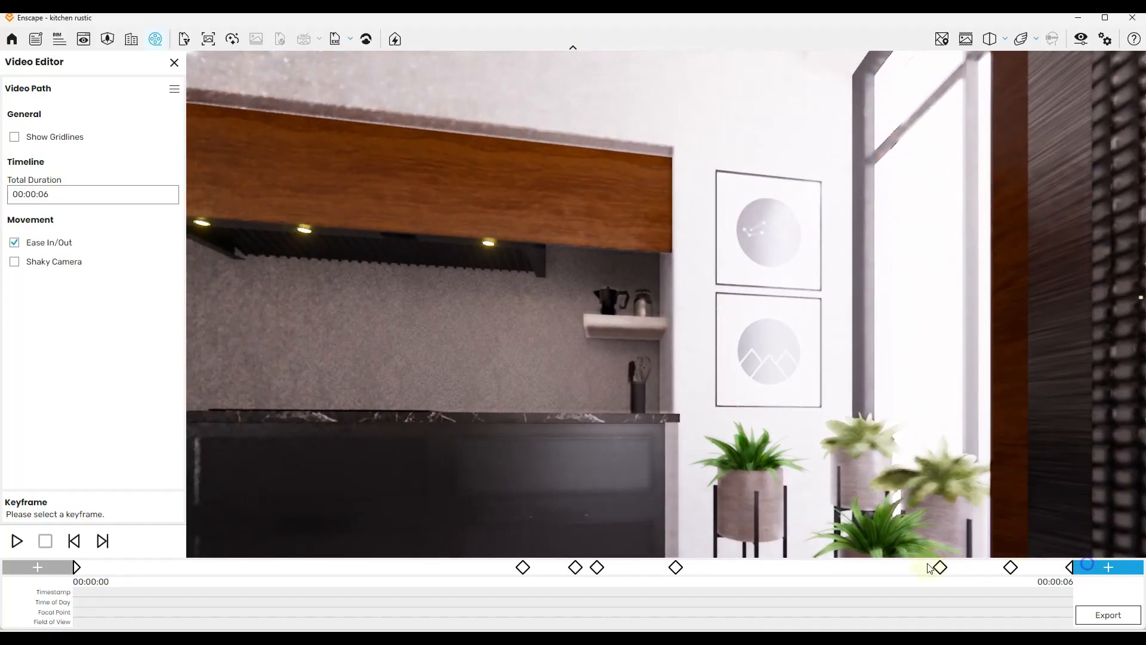
# Append an end keyframe looking along the aisle between the island and back counter, and play the path from the second keyframe
pyautogui.moveTo(671, 464); pyautogui.dragTo(407, 484)
pyautogui.press('d')
pyautogui.click(1096, 572)
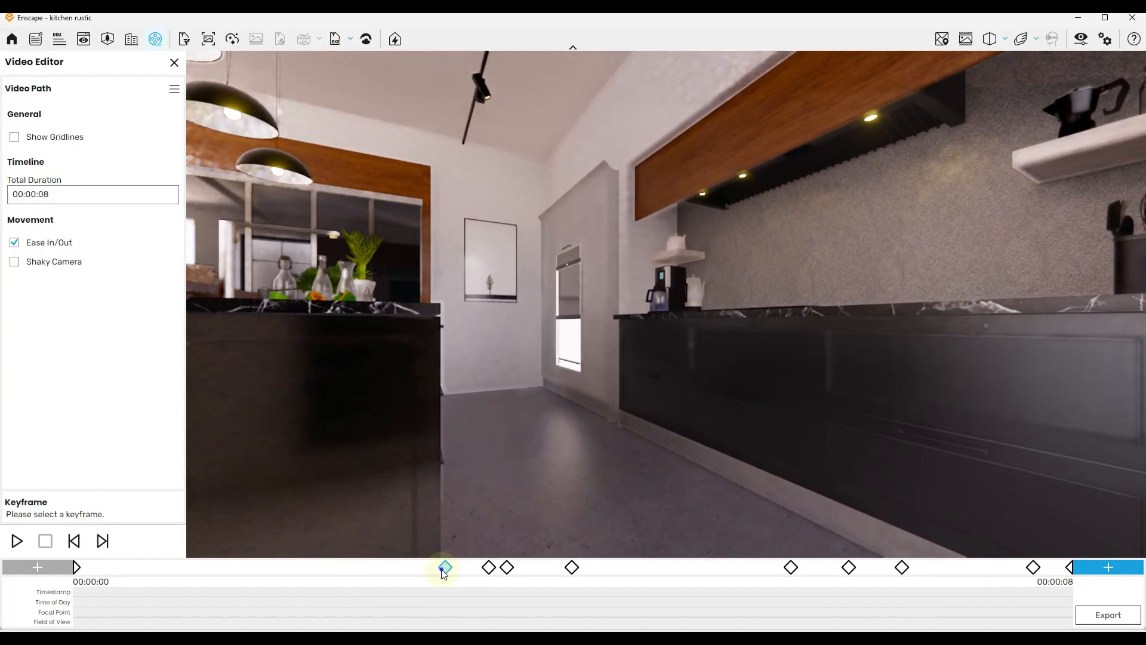
pyautogui.click(444, 568)
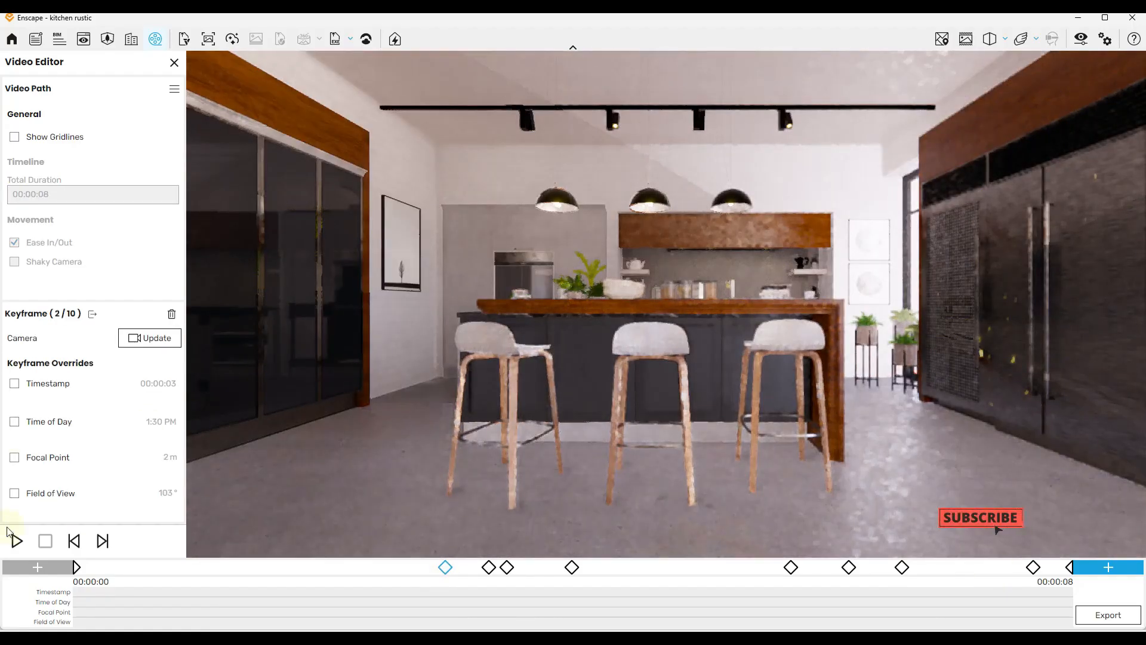
pyautogui.click(17, 547)
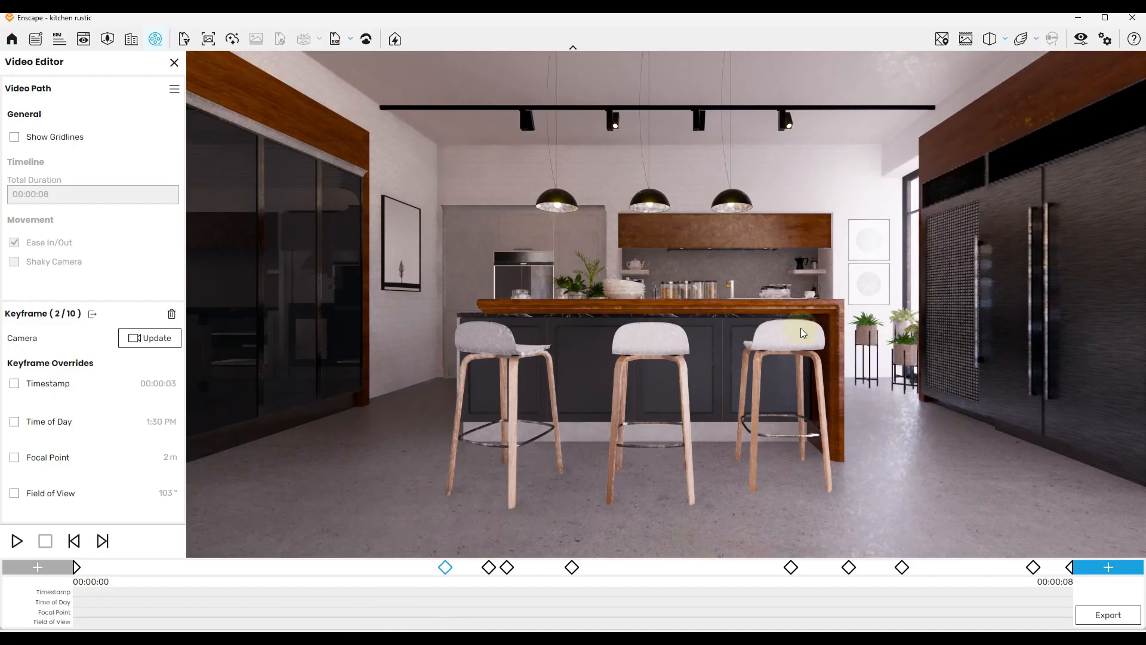
# Append two more end keyframes, finishing in the passage between the island and the tall dark cabinets, and play the path
pyautogui.click(1072, 567)
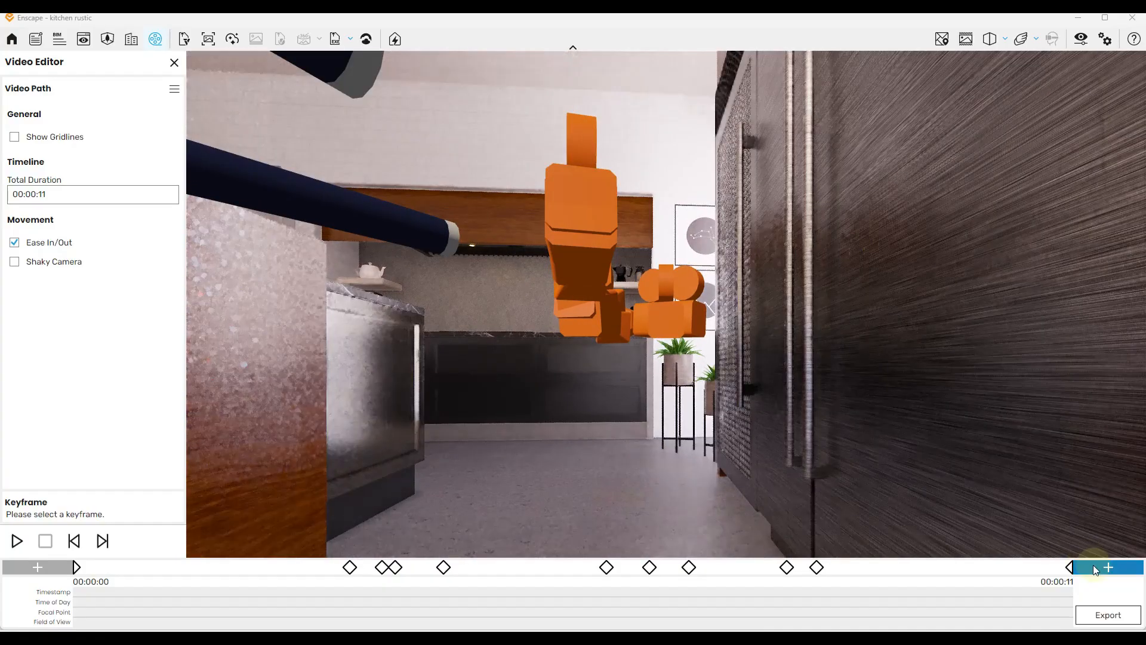
pyautogui.click(17, 541)
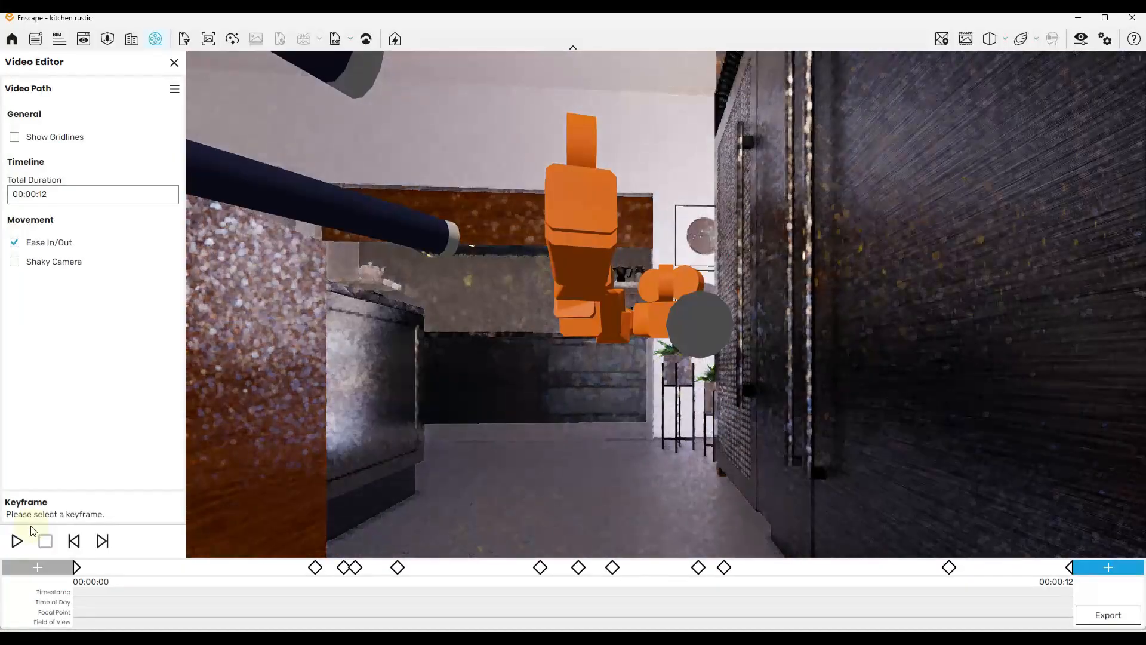
# Append three end keyframes that back out of the passage past the island's wooden end panel and open up toward the bar stools
pyautogui.moveTo(666, 304); pyautogui.dragTo(502, 321)
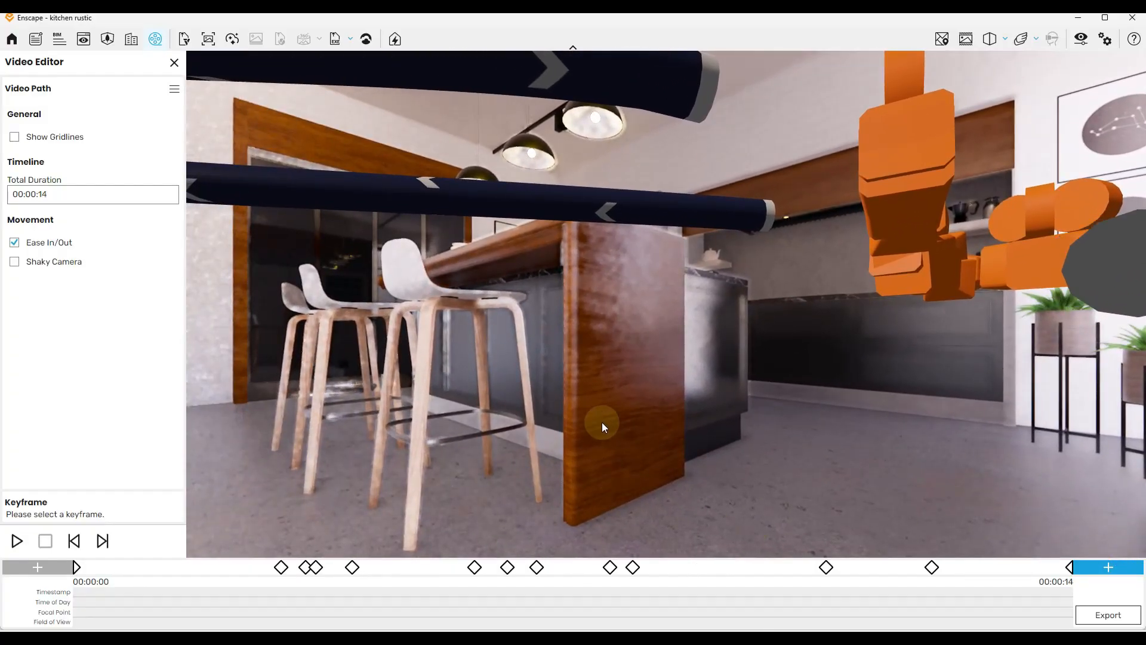
pyautogui.press('w')
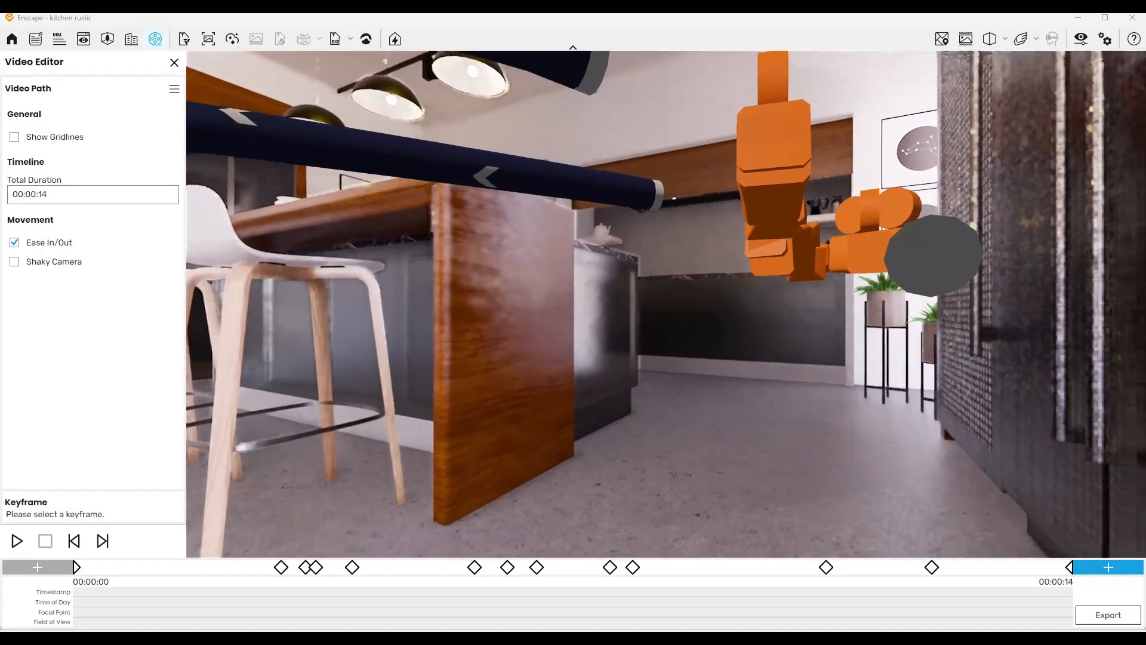
pyautogui.press('s')
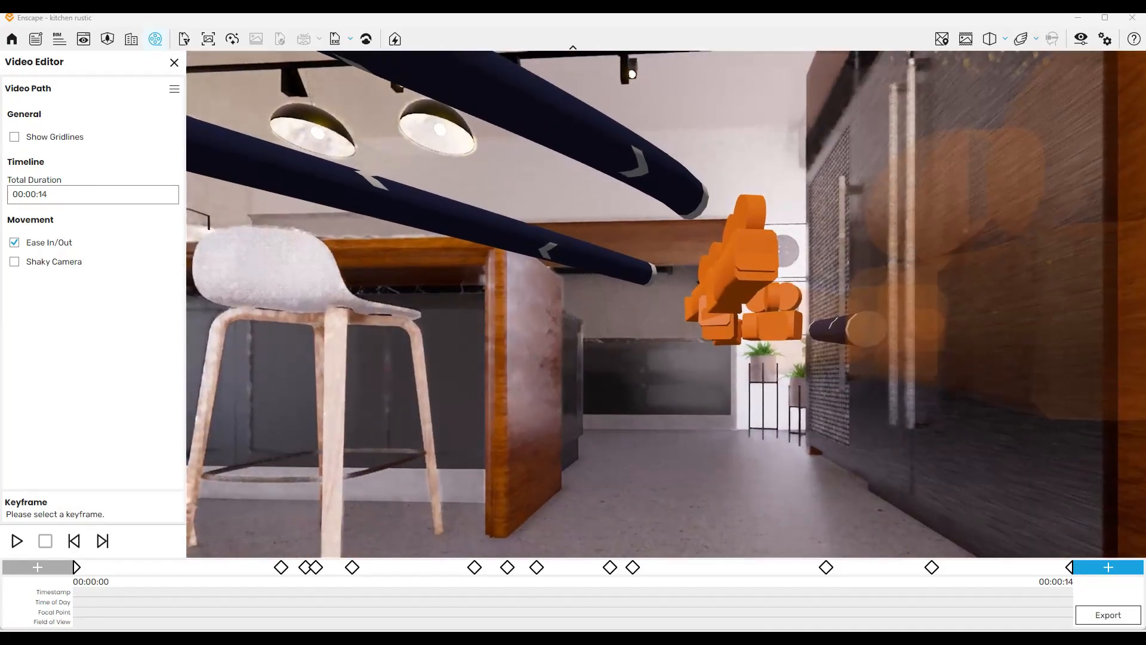
pyautogui.press('e')
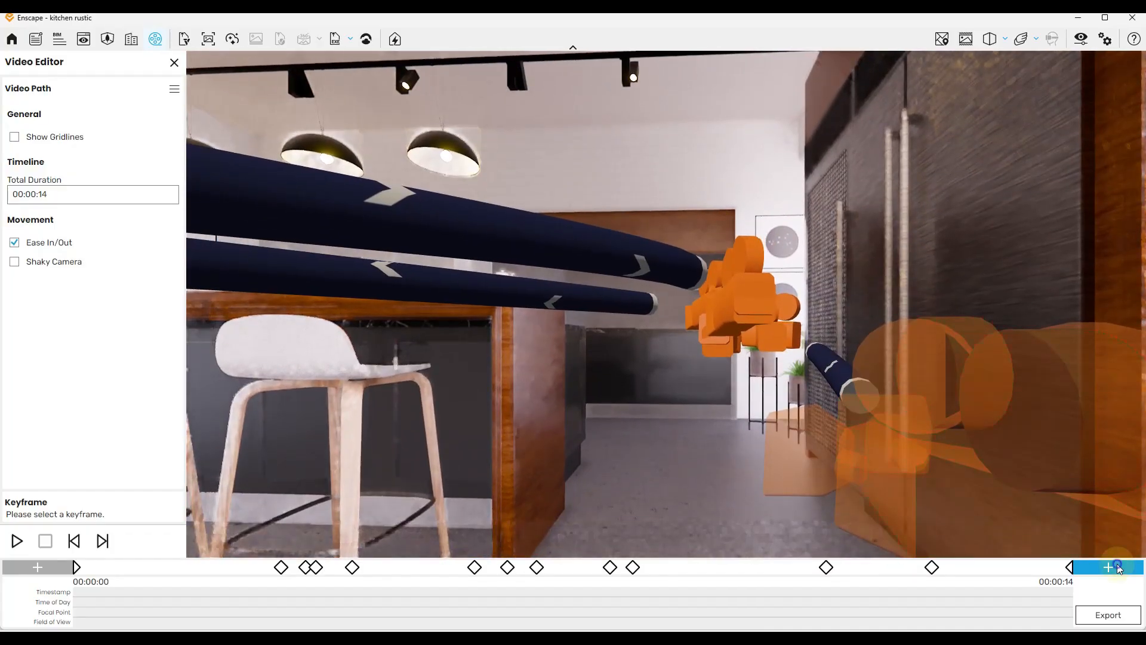
pyautogui.press('k')
pyautogui.moveTo(751, 450); pyautogui.dragTo(656, 363)
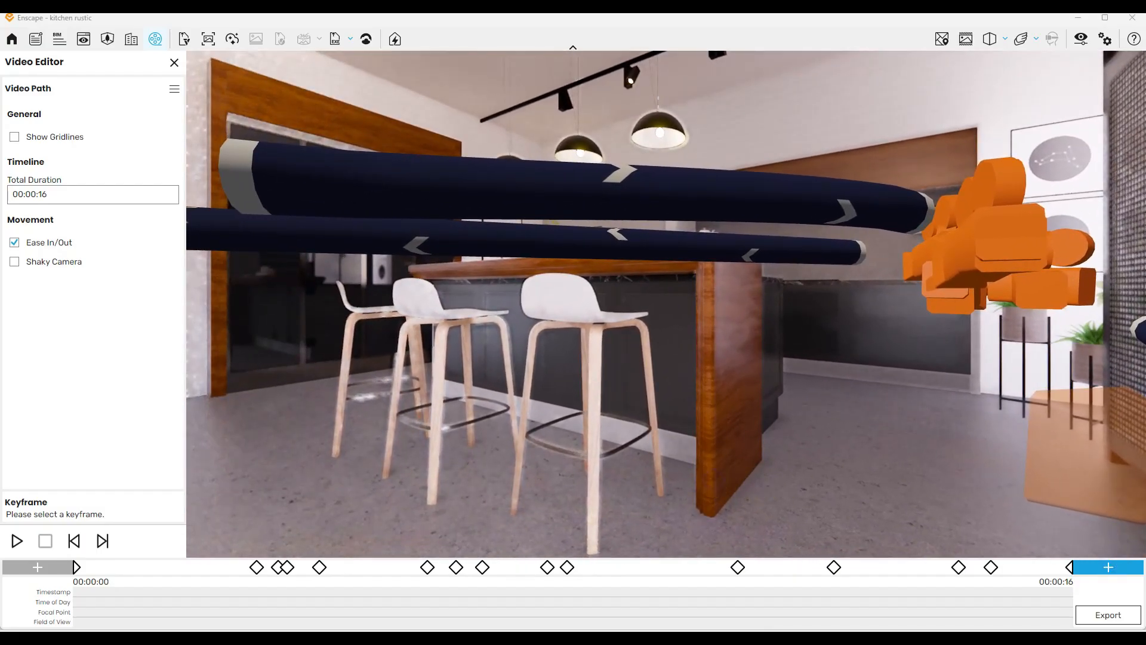
# Append an end keyframe facing the island's front with all three bar stools in view, and play the path
pyautogui.press('s')
pyautogui.press('w')
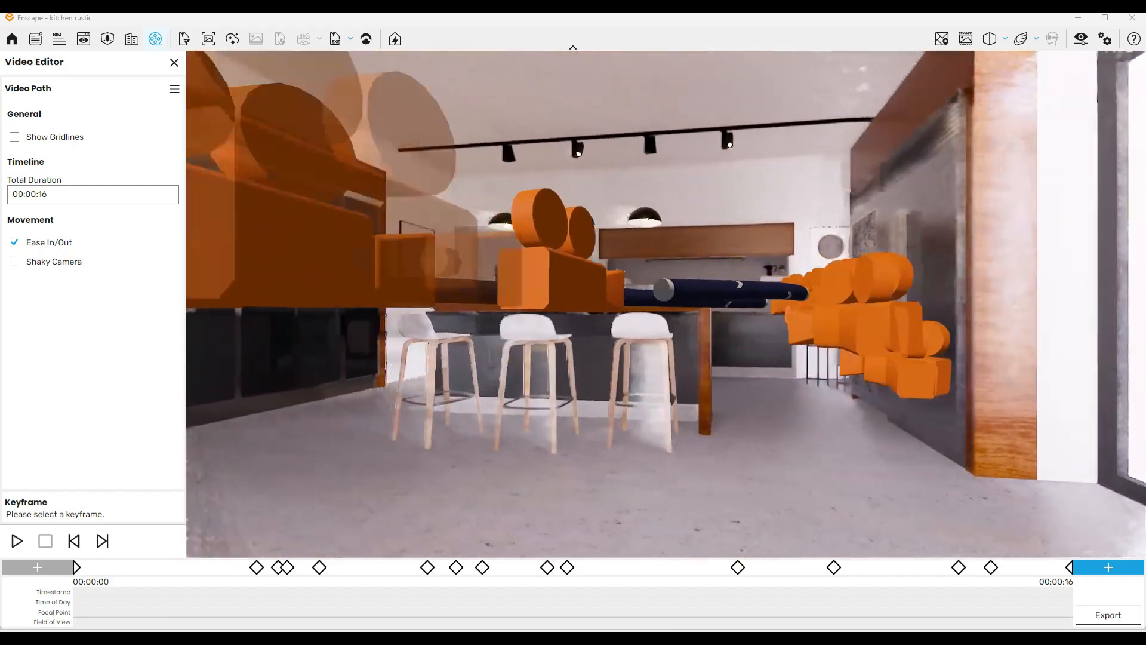
pyautogui.press('w')
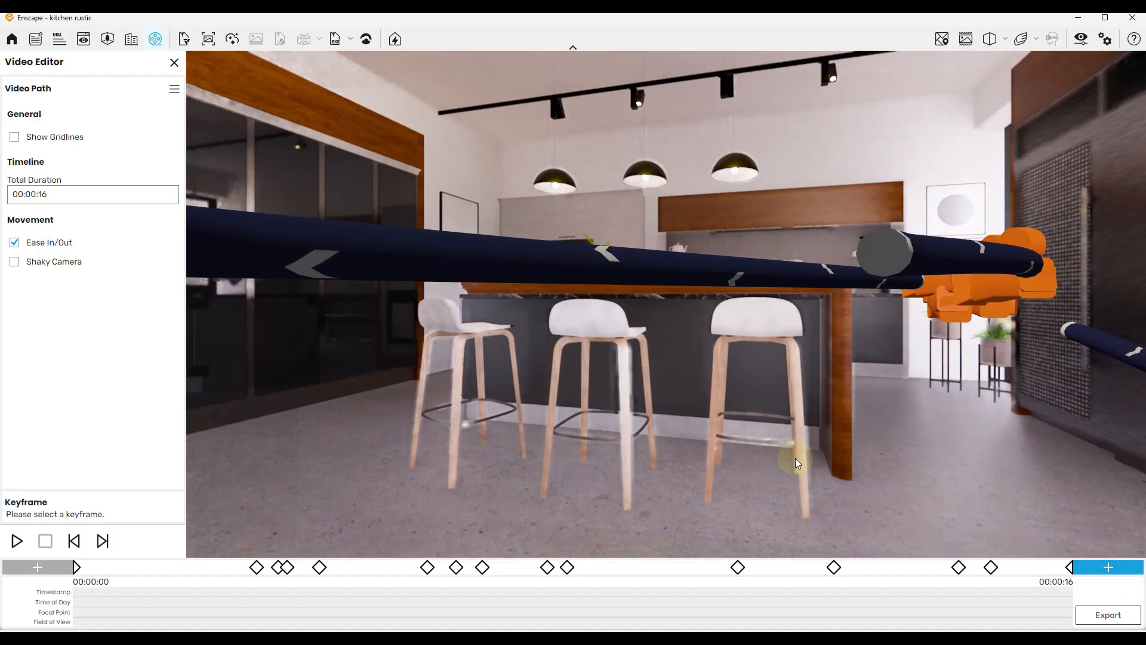
pyautogui.moveTo(647, 412); pyautogui.dragTo(782, 415, button='right')
pyautogui.moveTo(933, 480); pyautogui.dragTo(932, 481, button='right')
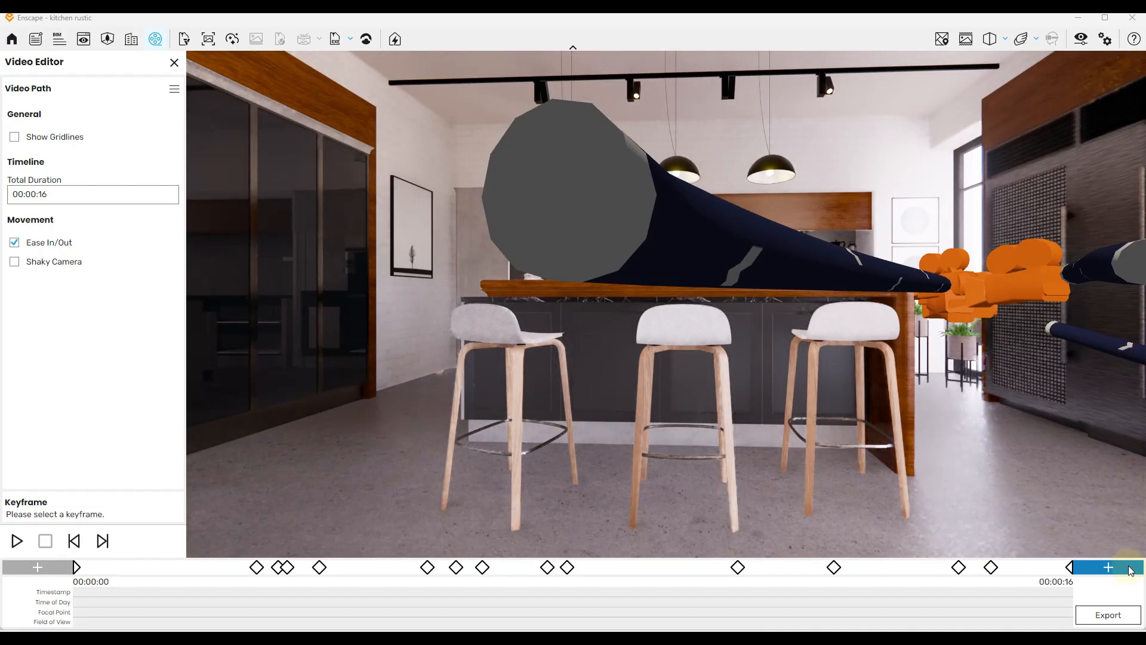
pyautogui.moveTo(804, 469)
pyautogui.mouseDown()
pyautogui.moveTo(835, 460)
pyautogui.moveTo(821, 470)
pyautogui.mouseUp()
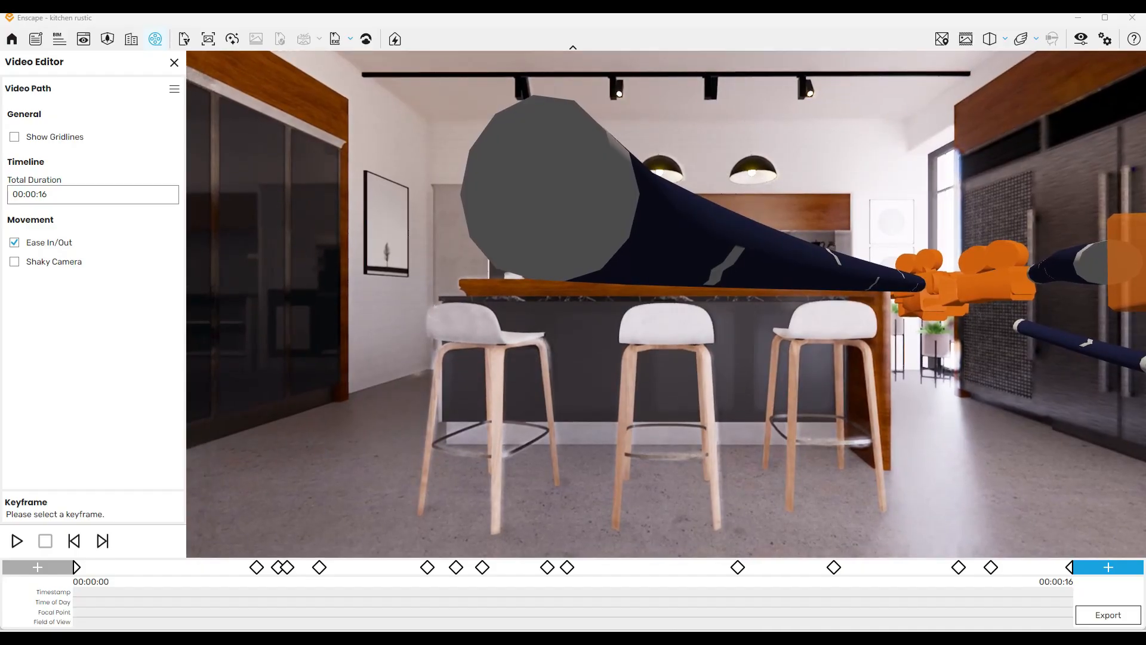
pyautogui.click(1101, 567)
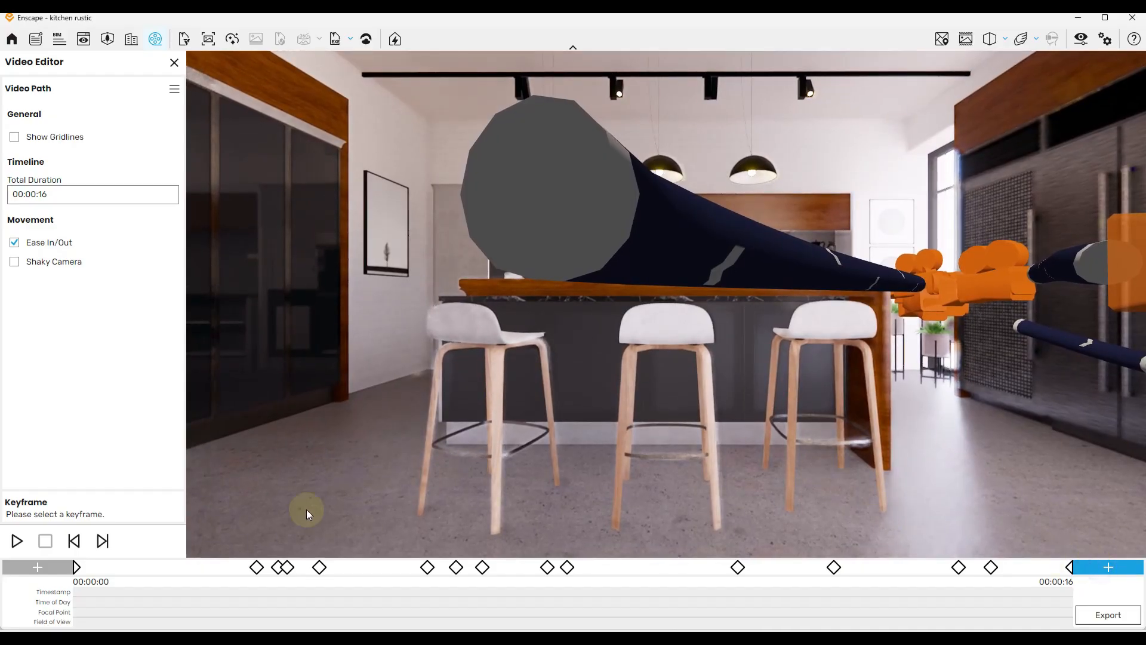
pyautogui.click(13, 542)
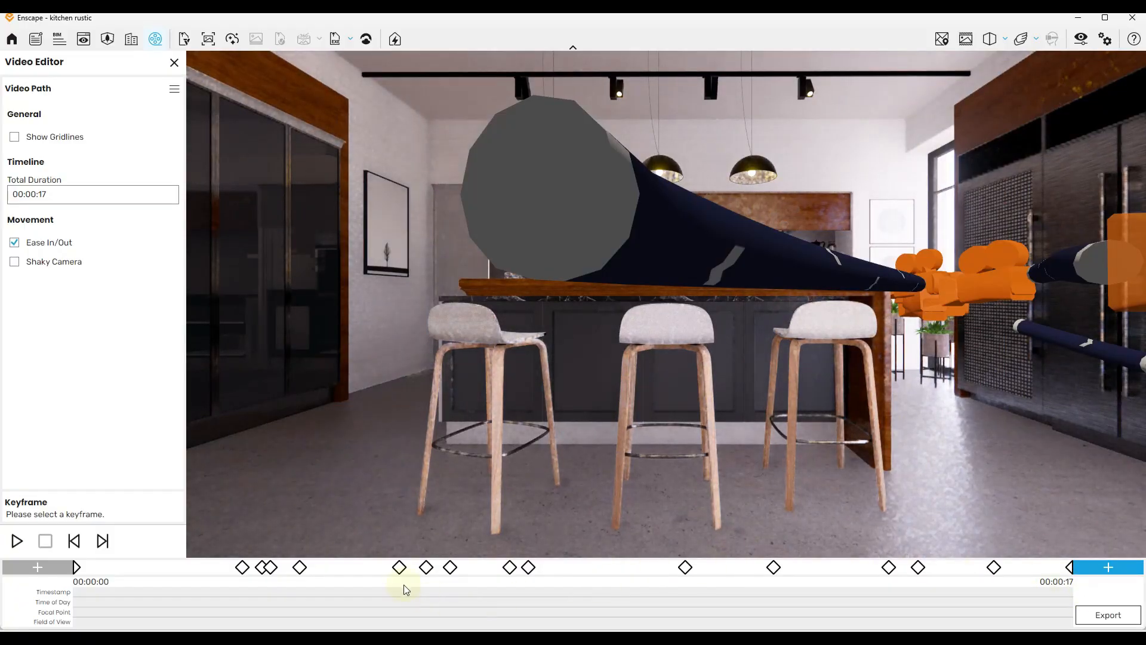
# Review the camera views of the fourth through tenth keyframes one after another
pyautogui.click(266, 569)
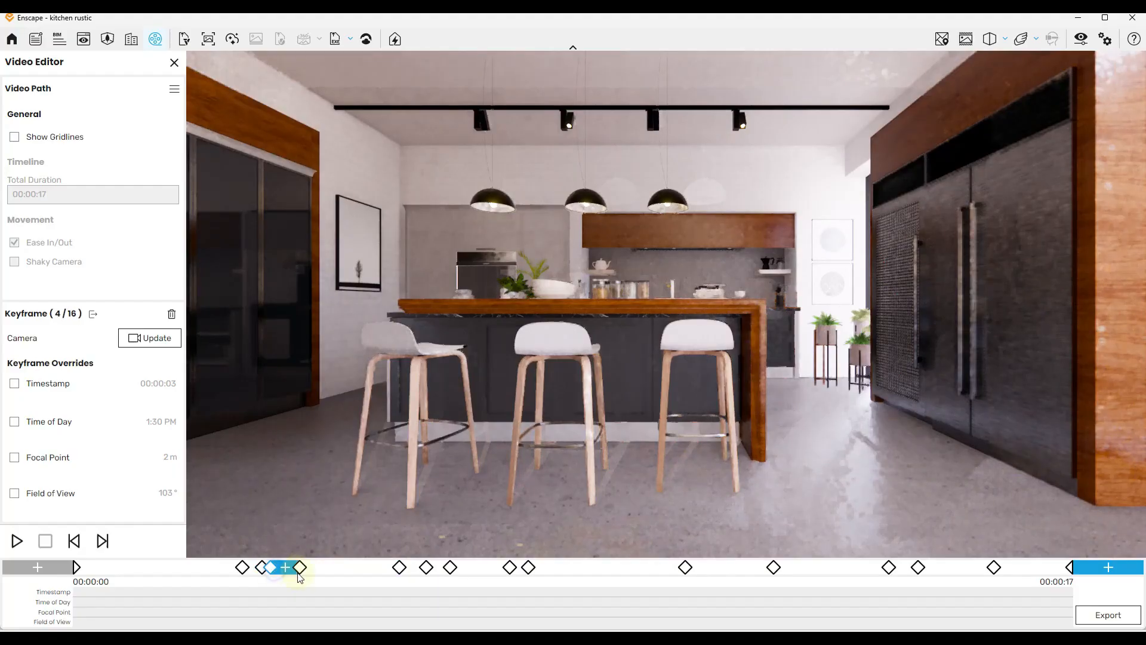
pyautogui.click(300, 568)
pyautogui.click(399, 568)
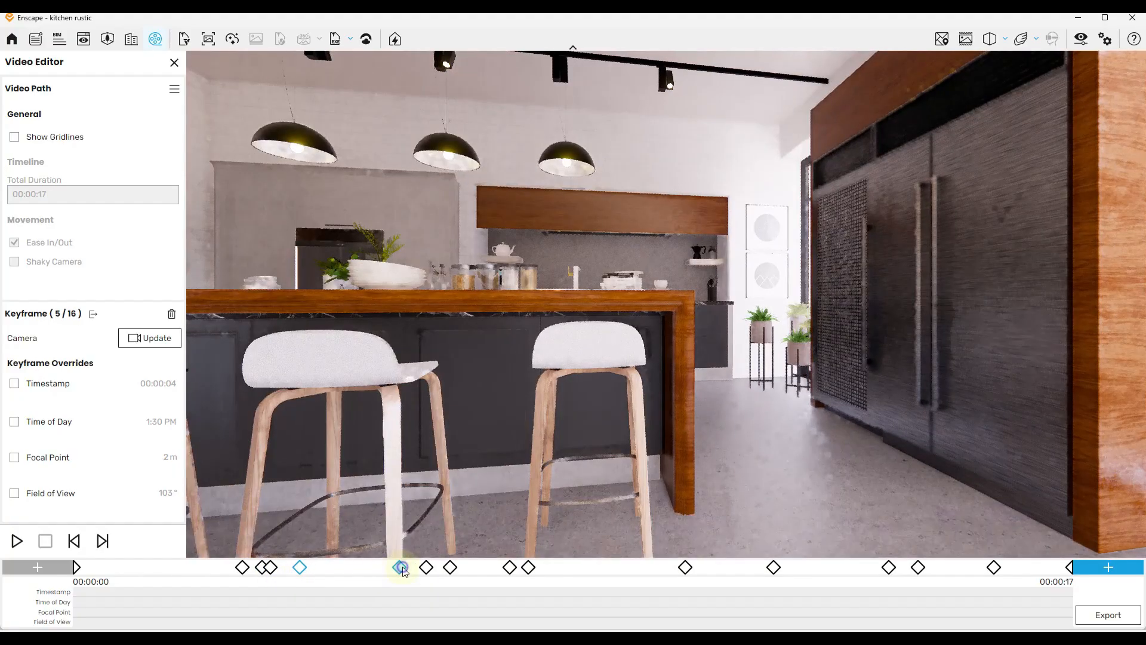
pyautogui.click(426, 568)
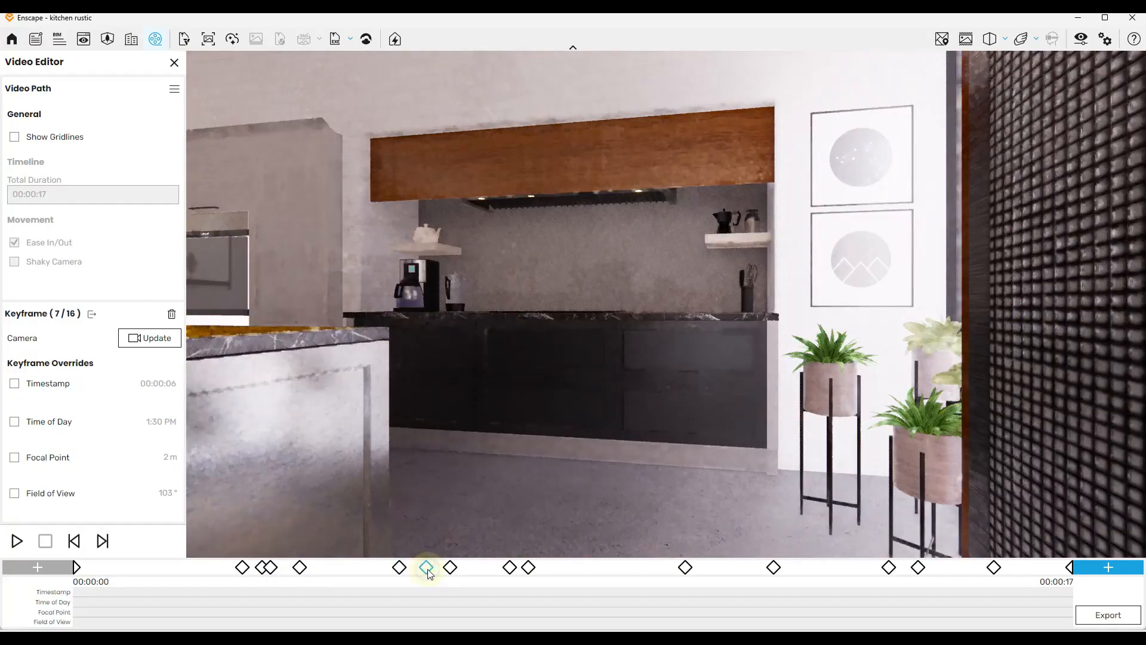
pyautogui.click(450, 567)
pyautogui.click(510, 568)
pyautogui.click(529, 568)
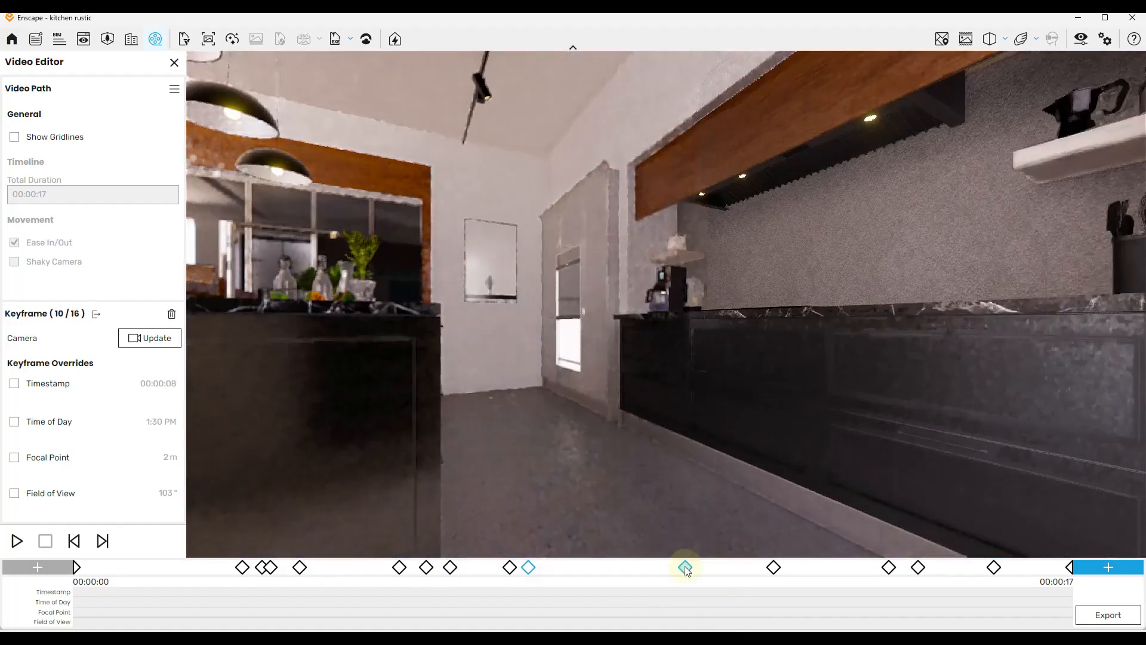
# Compare the views of the eleventh, twelfth and thirteenth keyframes, and play part of the path
pyautogui.click(685, 567)
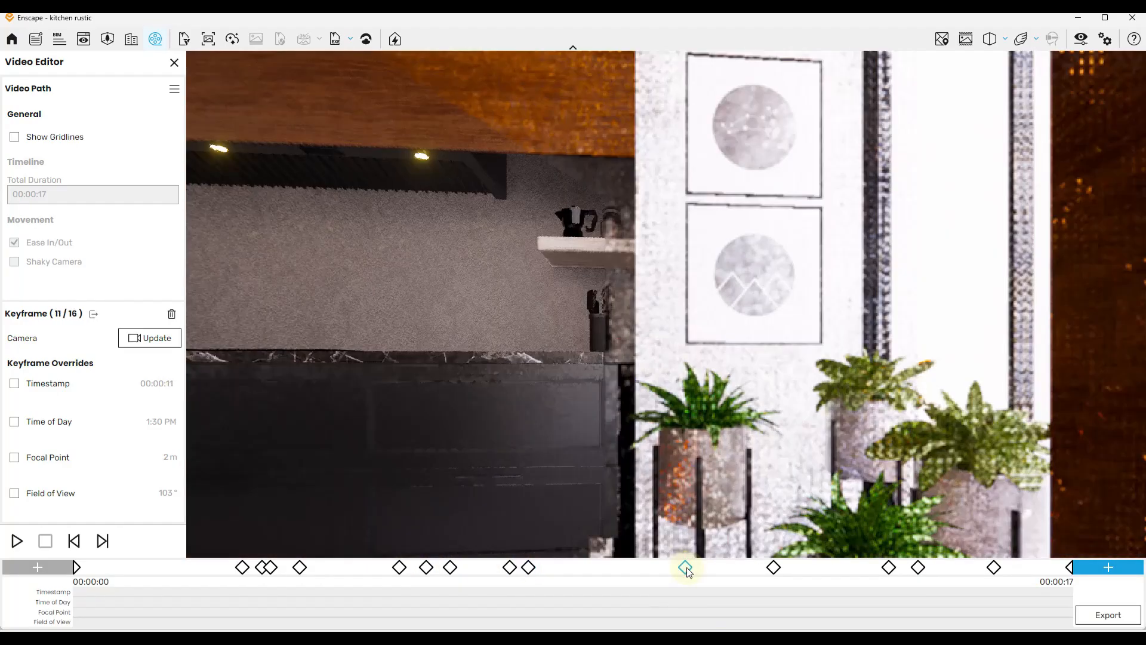
pyautogui.click(774, 567)
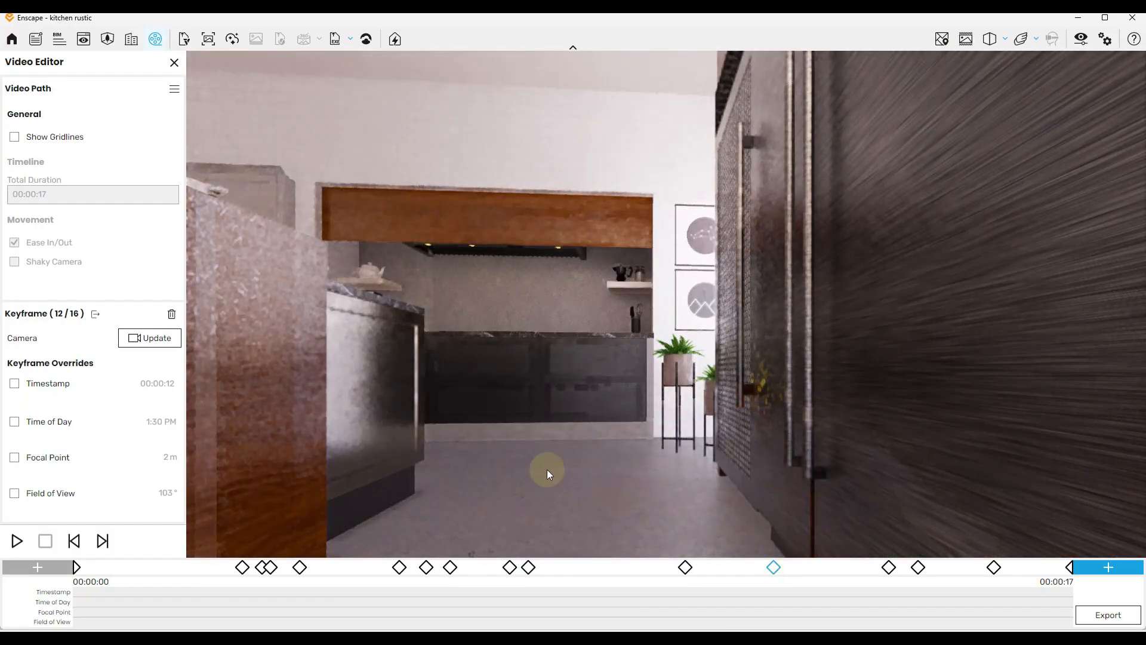
pyautogui.click(887, 568)
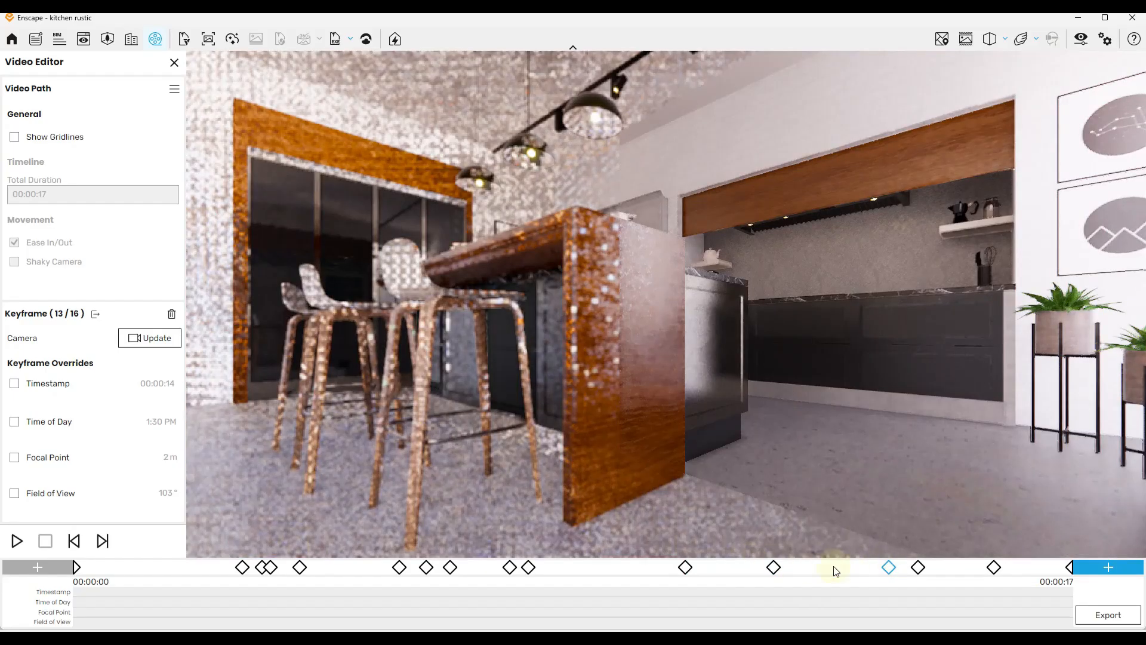
pyautogui.click(774, 567)
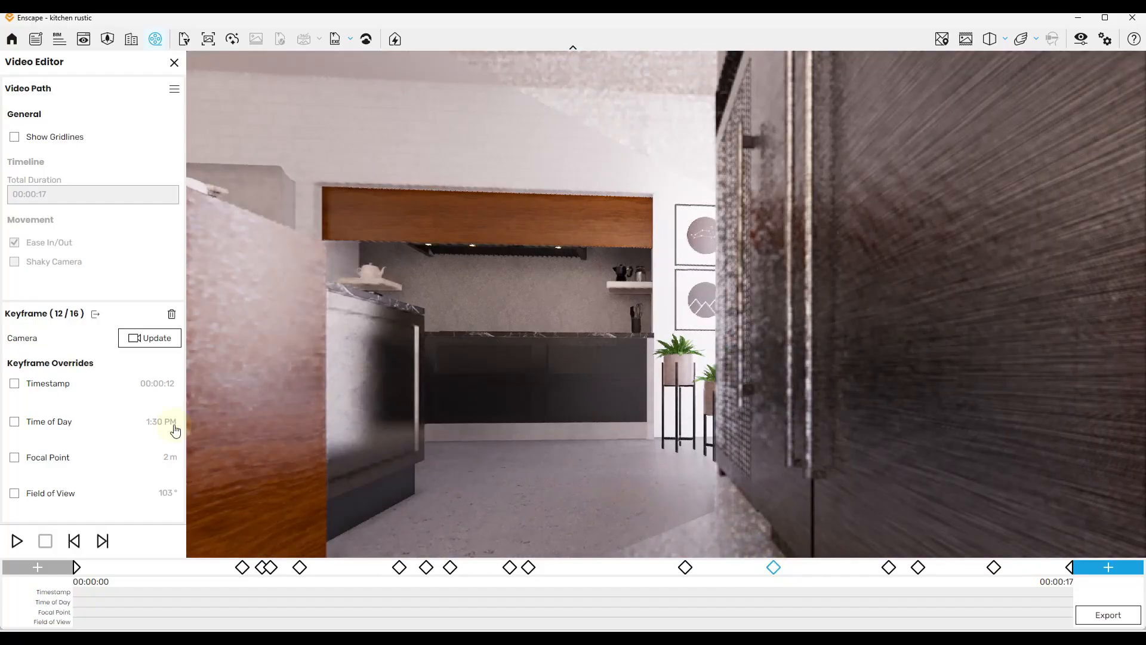
pyautogui.click(684, 567)
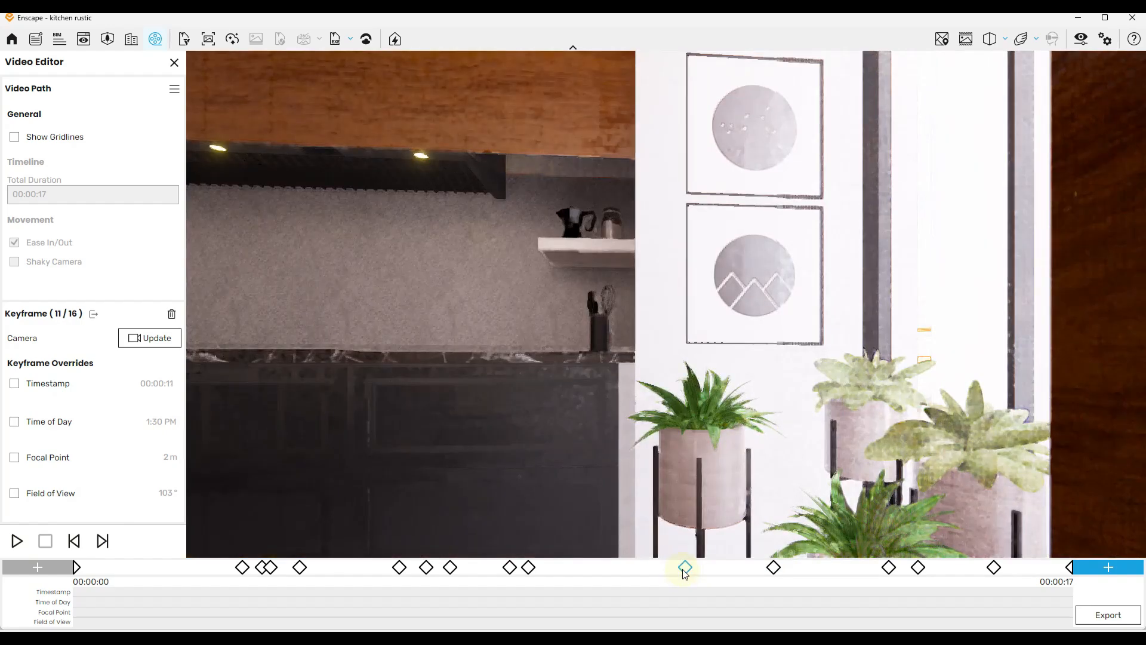
pyautogui.click(17, 541)
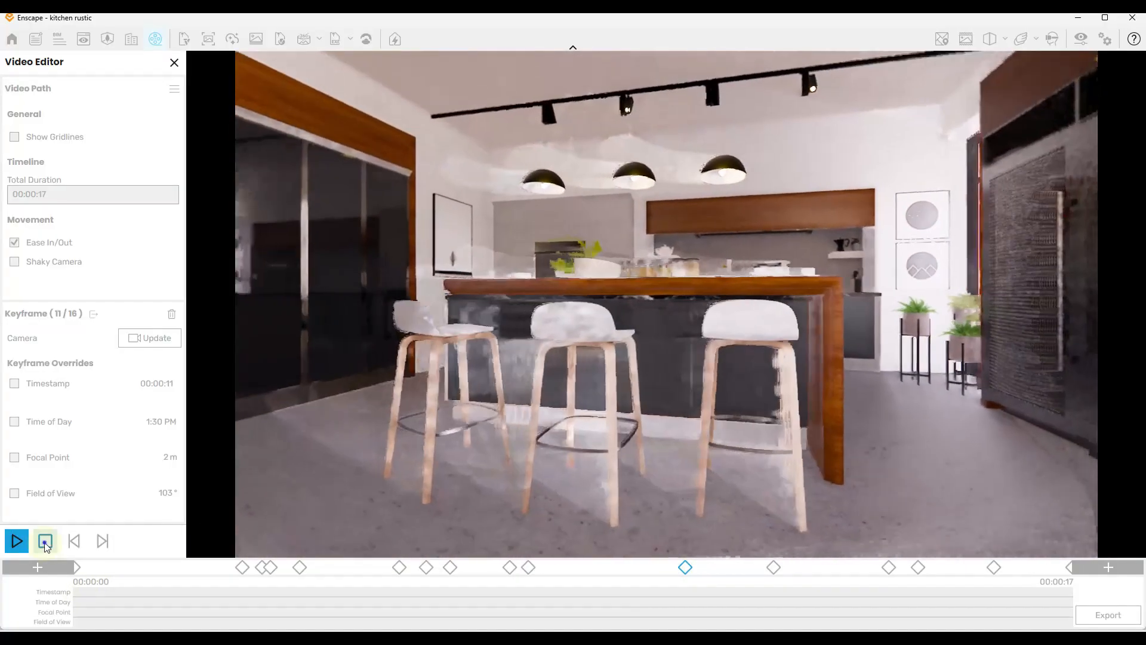
pyautogui.click(45, 542)
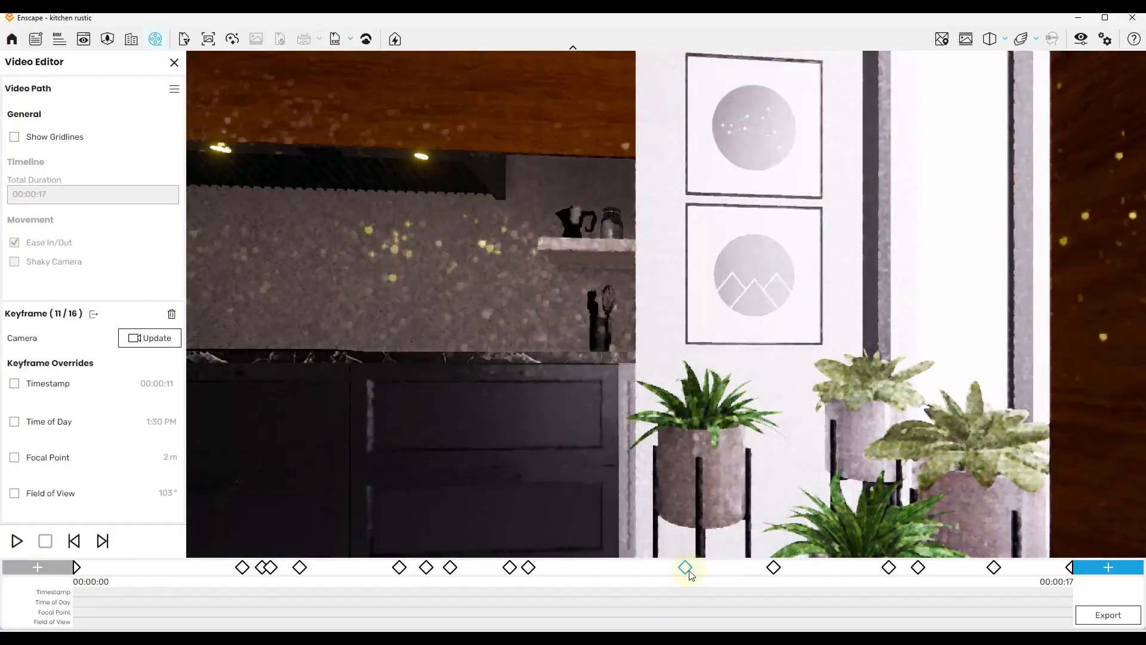
# Compare the eighth through eleventh keyframes around the plants and back counter to examine the long gap before the eleventh
pyautogui.click(528, 567)
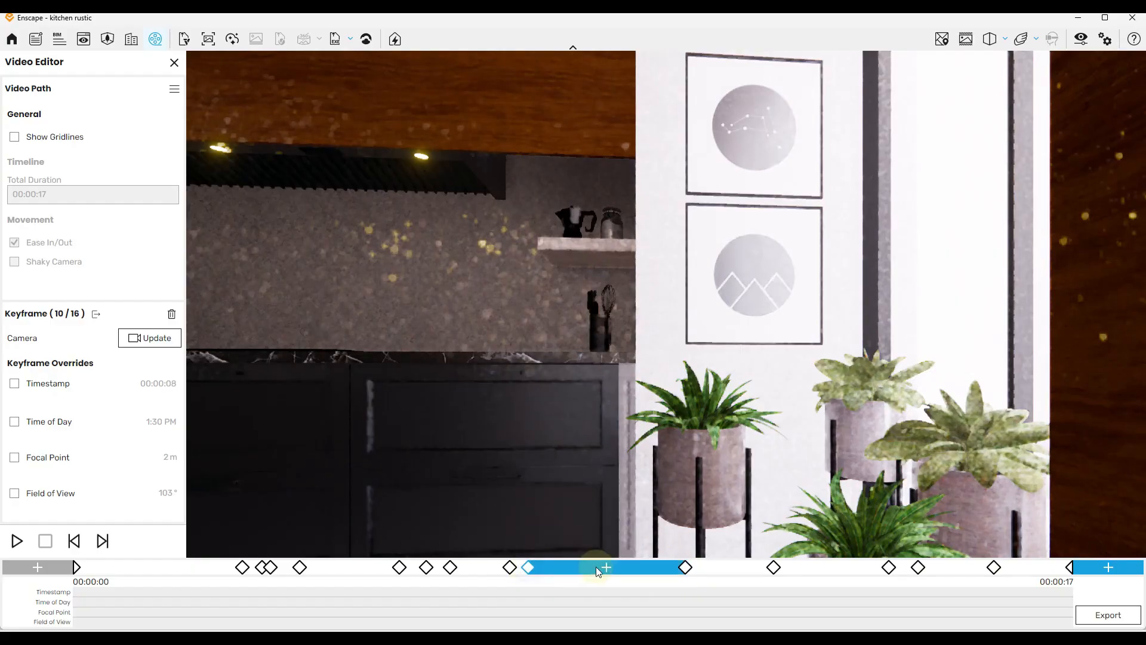
pyautogui.click(509, 568)
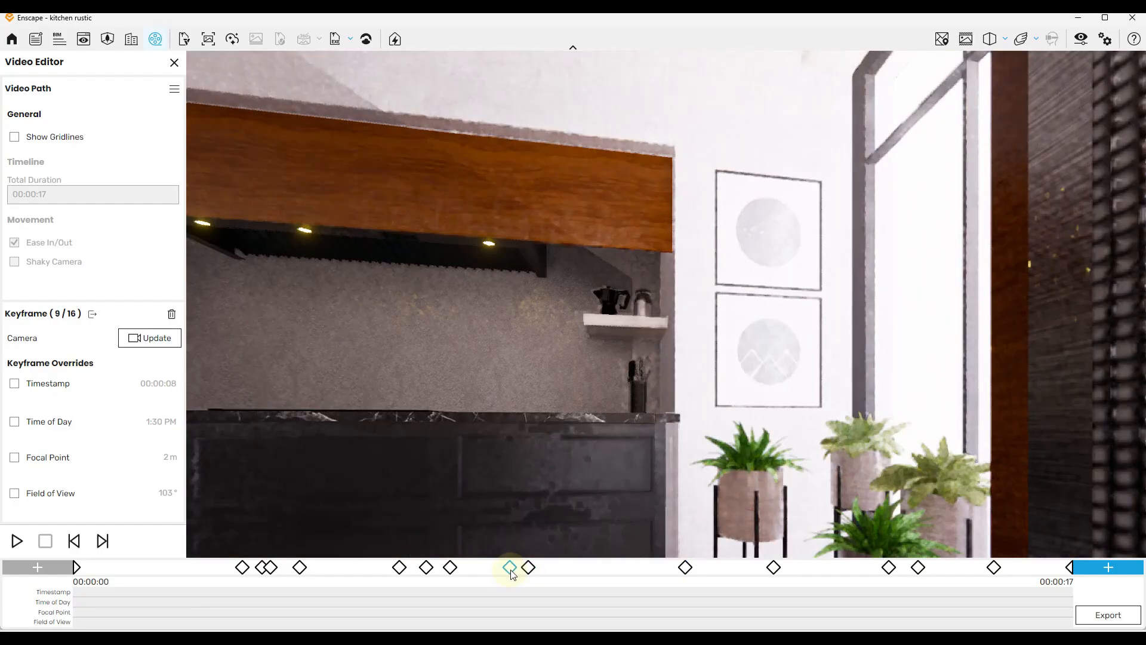
pyautogui.click(451, 568)
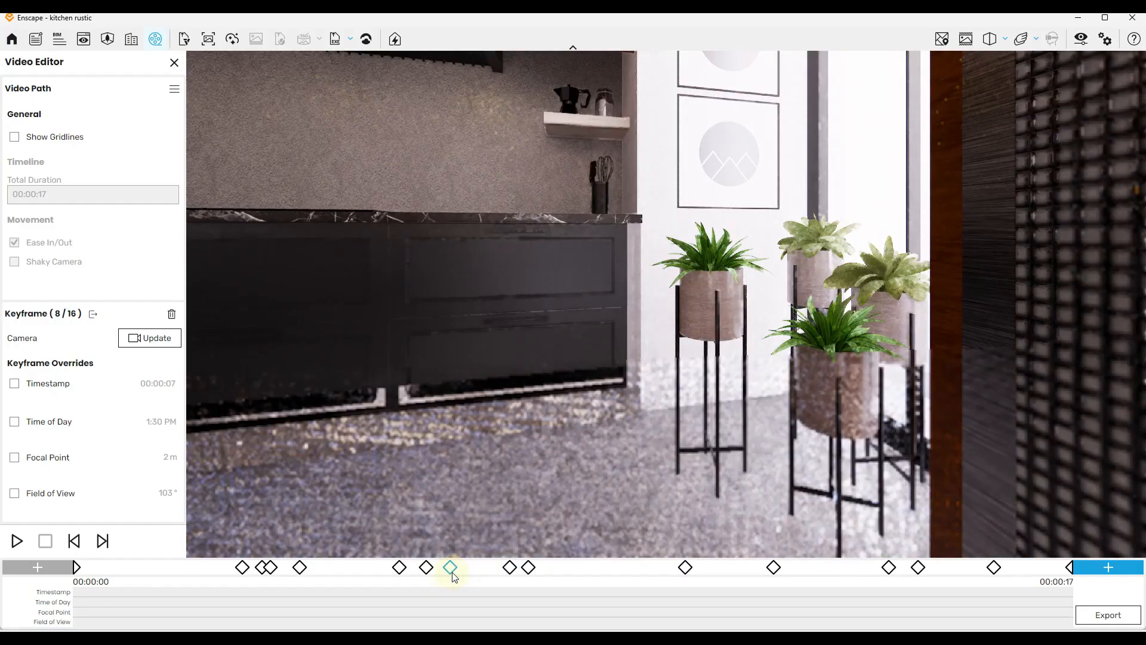
pyautogui.click(685, 567)
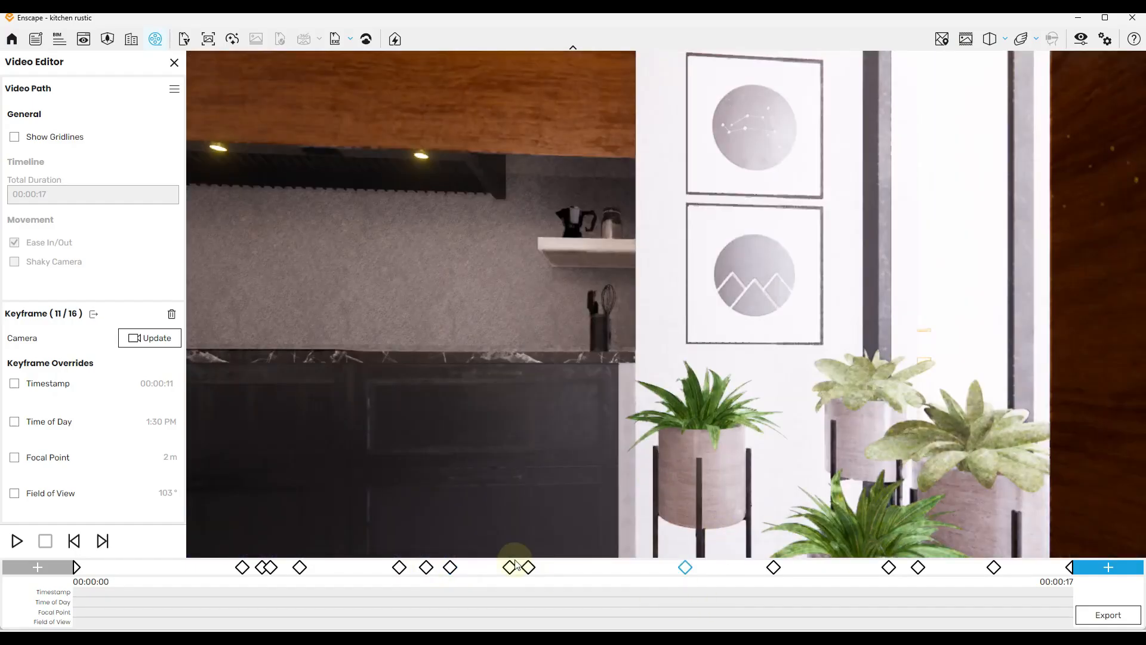
pyautogui.click(686, 568)
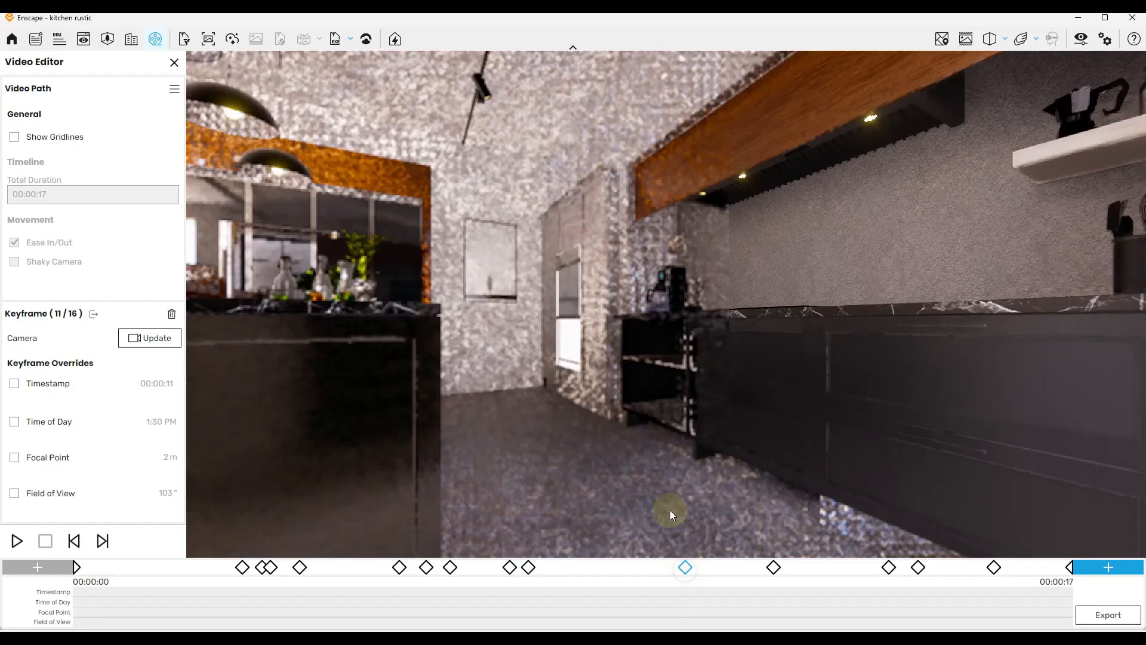
pyautogui.click(527, 571)
pyautogui.moveTo(482, 427); pyautogui.dragTo(413, 489)
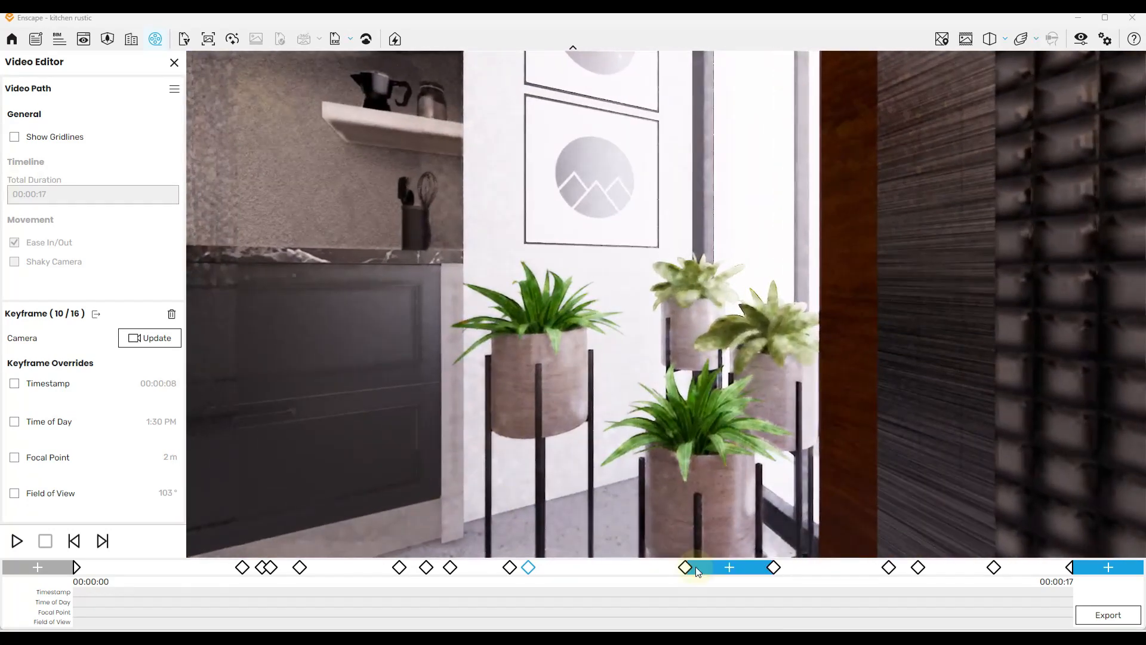
# Override the eleventh keyframe's timestamp with 00:00:07 and play the path
pyautogui.click(686, 566)
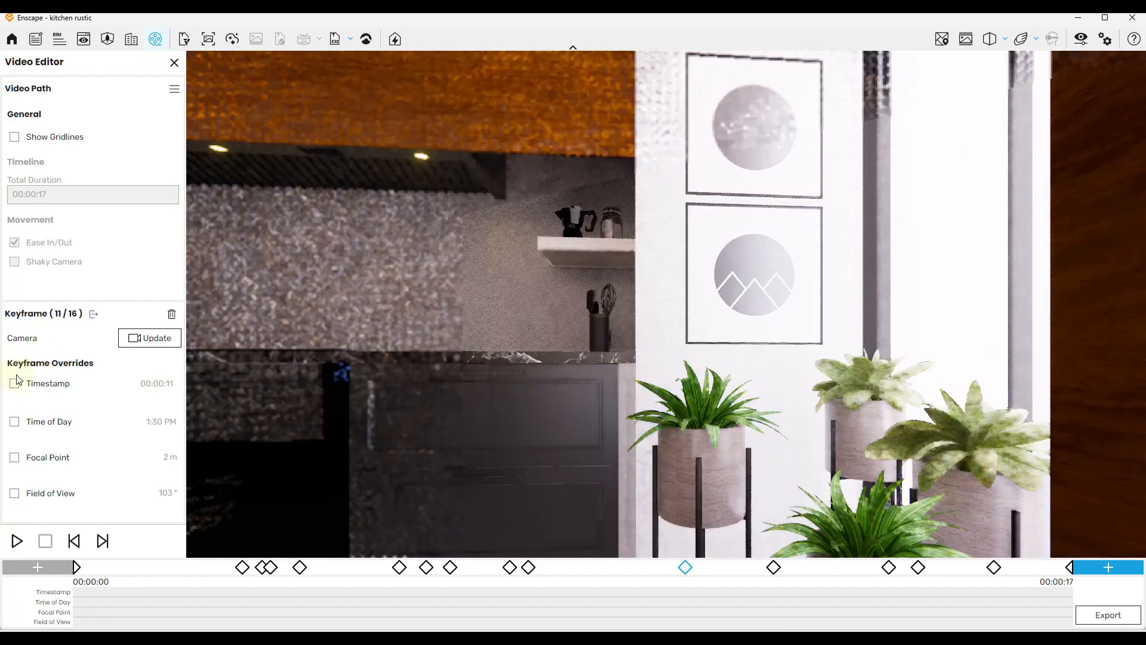
pyautogui.click(14, 385)
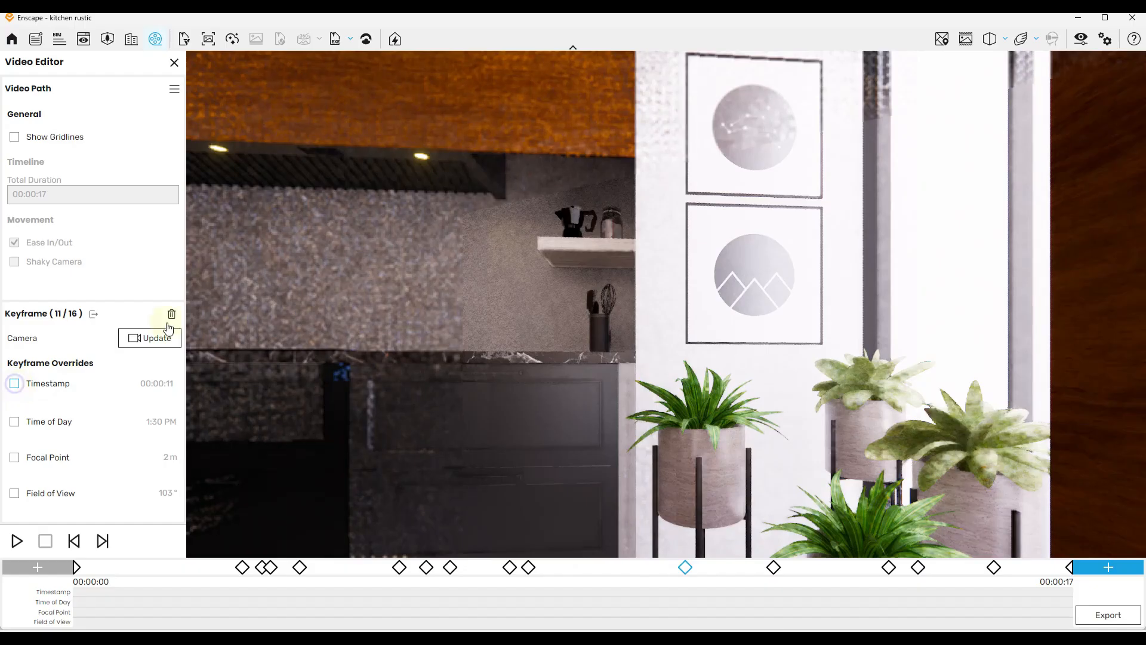
pyautogui.click(99, 400)
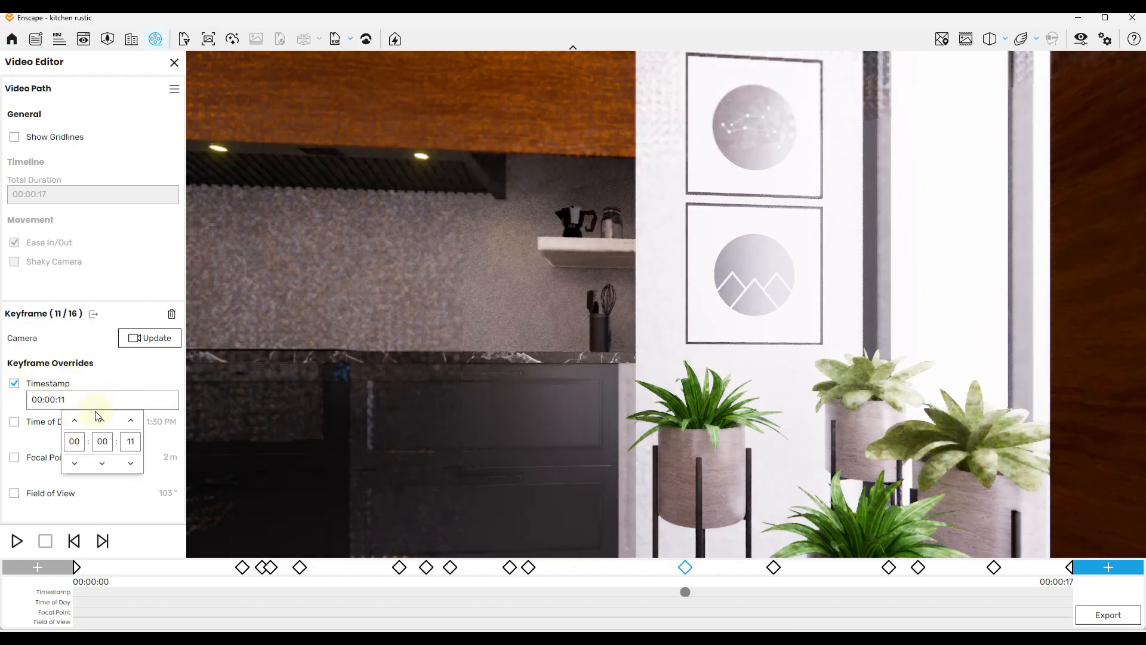
pyautogui.click(131, 422)
pyautogui.click(131, 464)
pyautogui.click(131, 464)
pyautogui.click(131, 464)
pyautogui.click(130, 464)
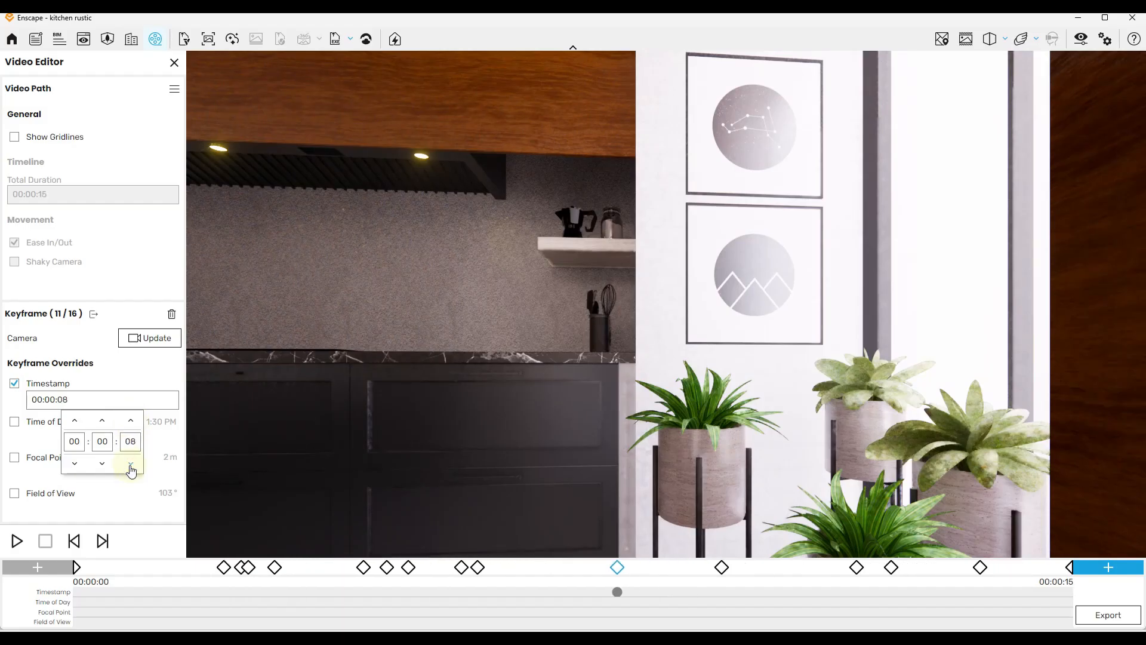
pyautogui.click(131, 464)
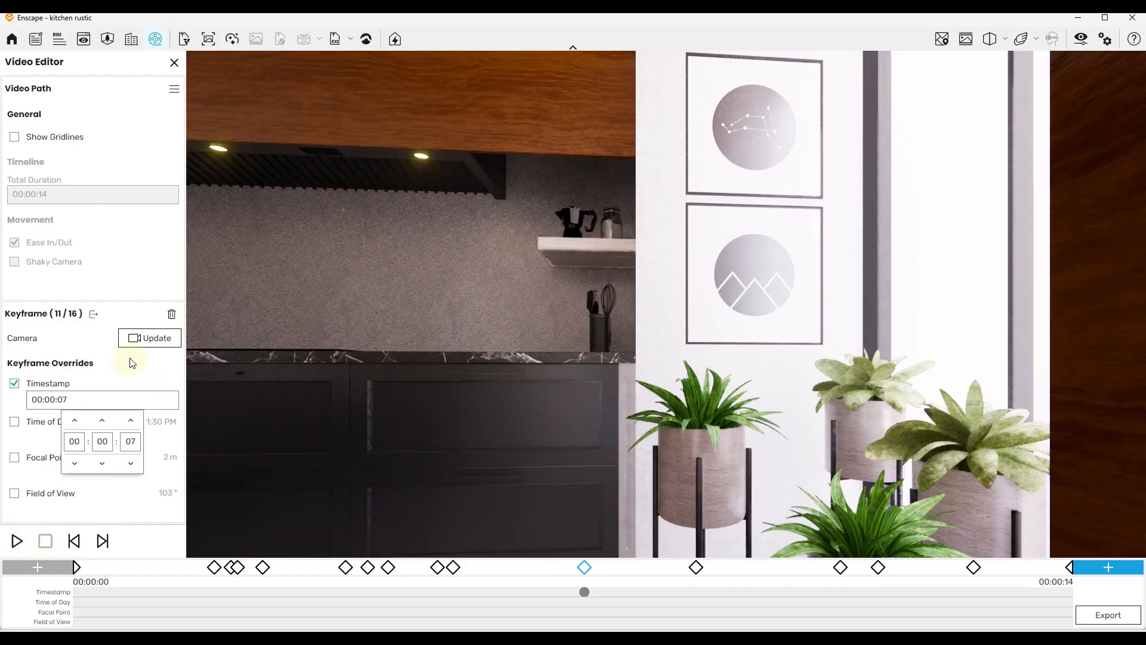
pyautogui.click(149, 344)
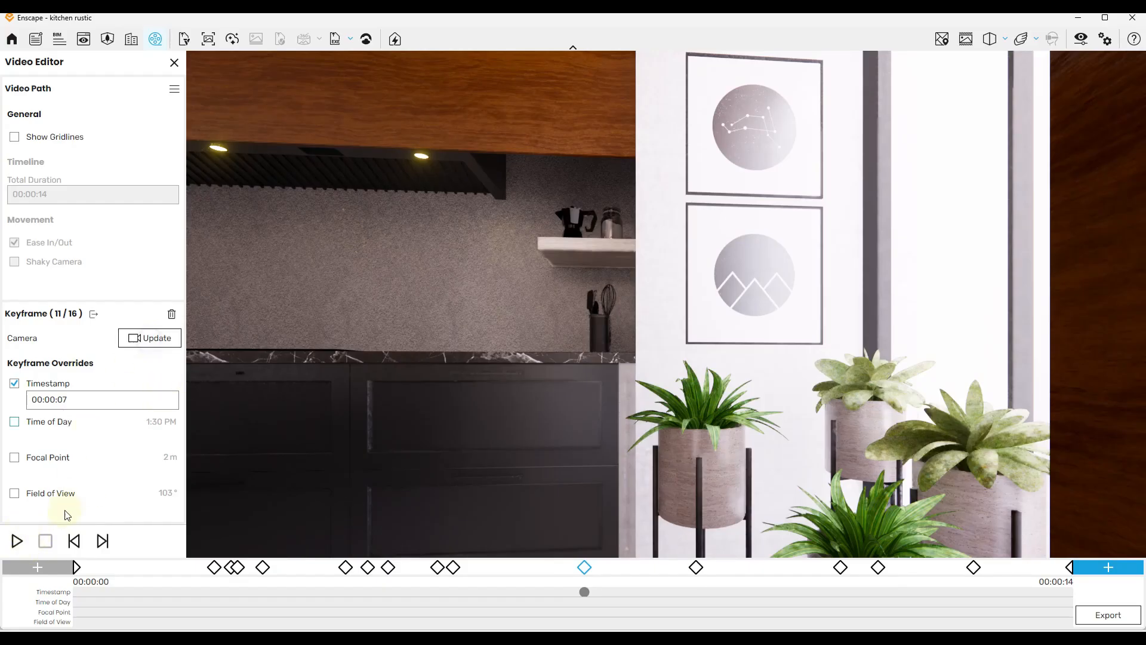
pyautogui.click(16, 541)
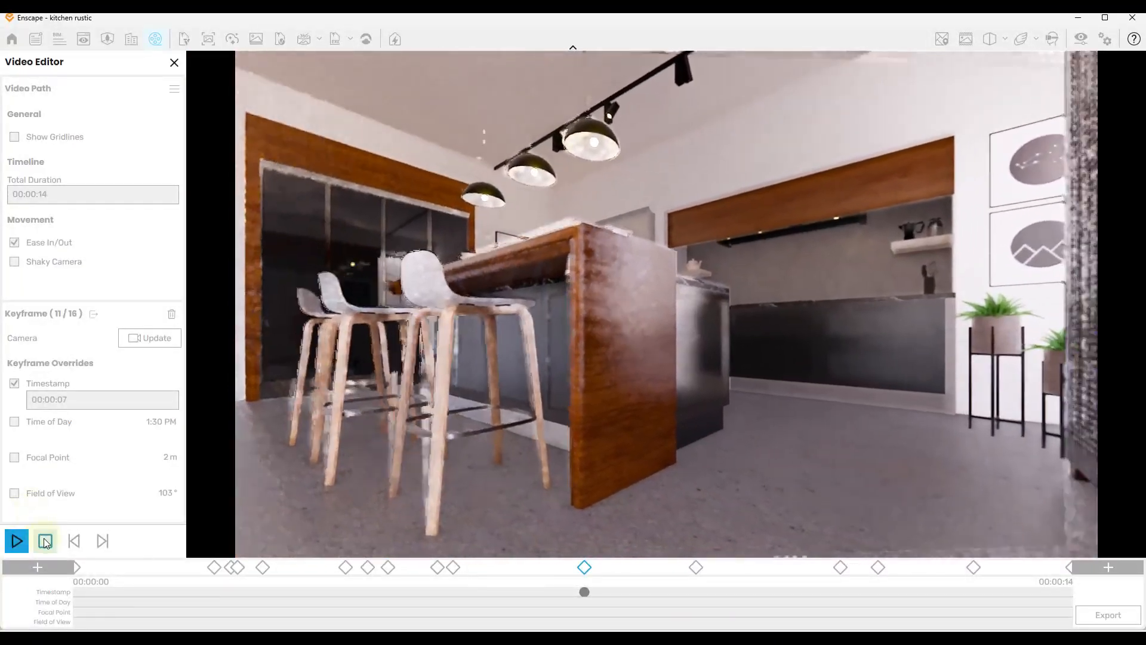
# Stop the playback, set the eleventh keyframe's timestamp to 00:00:03, and update its camera
pyautogui.click(45, 540)
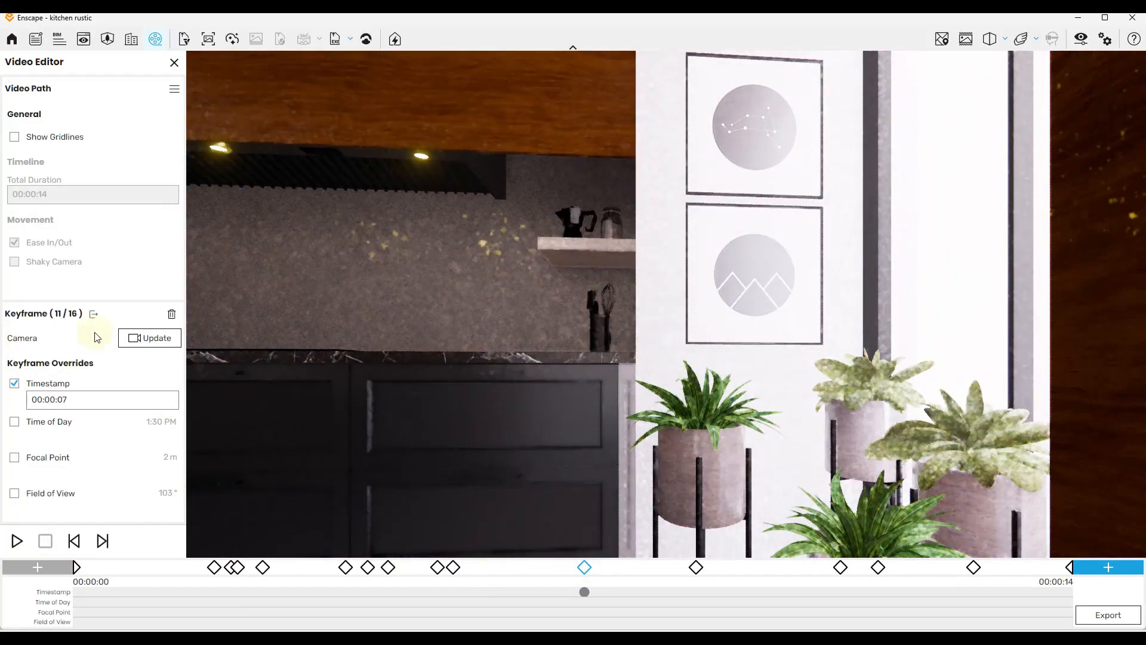
pyautogui.click(94, 401)
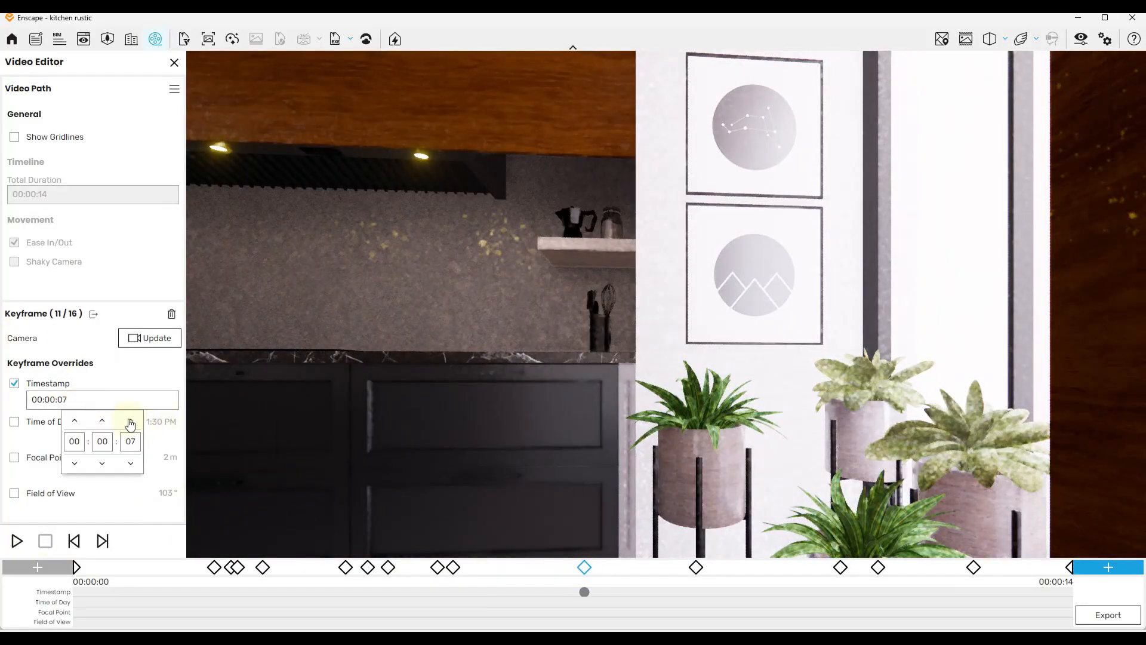
pyautogui.click(130, 420)
pyautogui.click(131, 421)
pyautogui.scroll(1, 132, 442)
pyautogui.click(132, 463)
pyautogui.click(132, 463)
pyautogui.click(132, 463)
pyautogui.click(132, 463)
pyautogui.click(132, 463)
pyautogui.click(132, 464)
pyautogui.click(132, 463)
pyautogui.click(140, 340)
# Preview the path with the new timing, and show the last keyframe's camera view
pyautogui.click(17, 541)
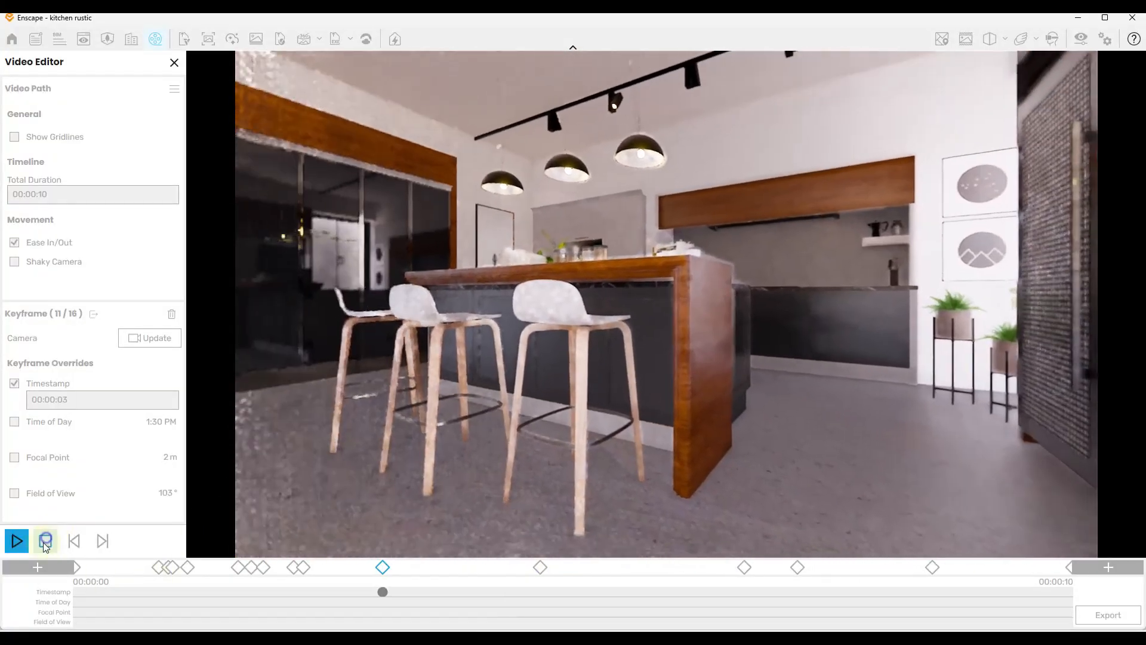
pyautogui.click(44, 541)
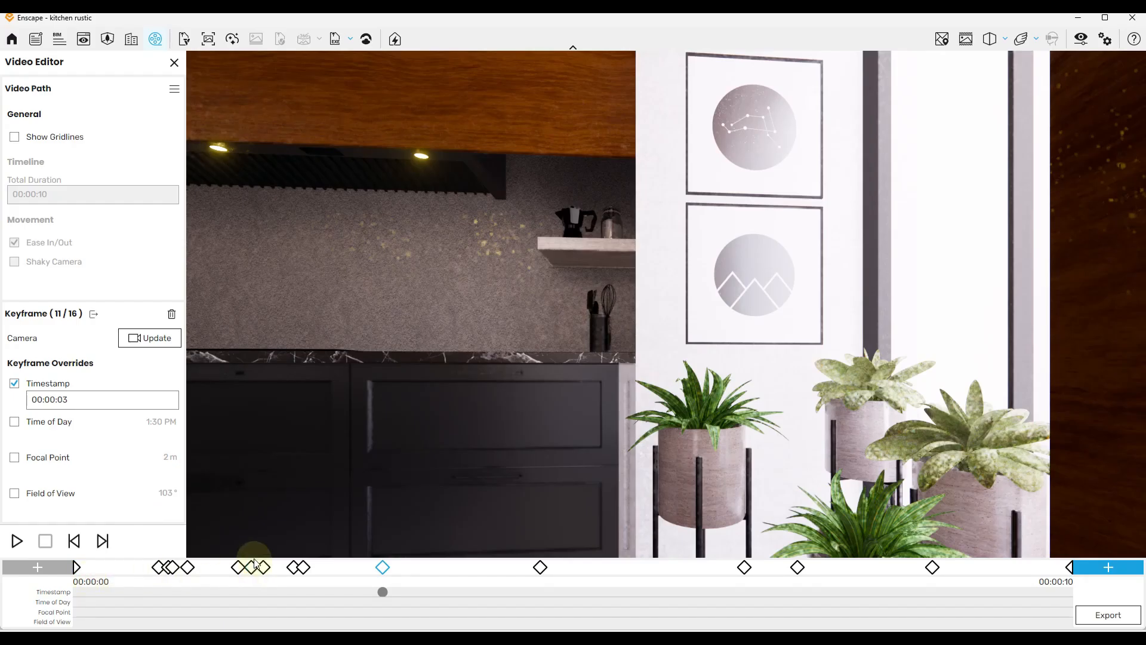
pyautogui.click(1068, 567)
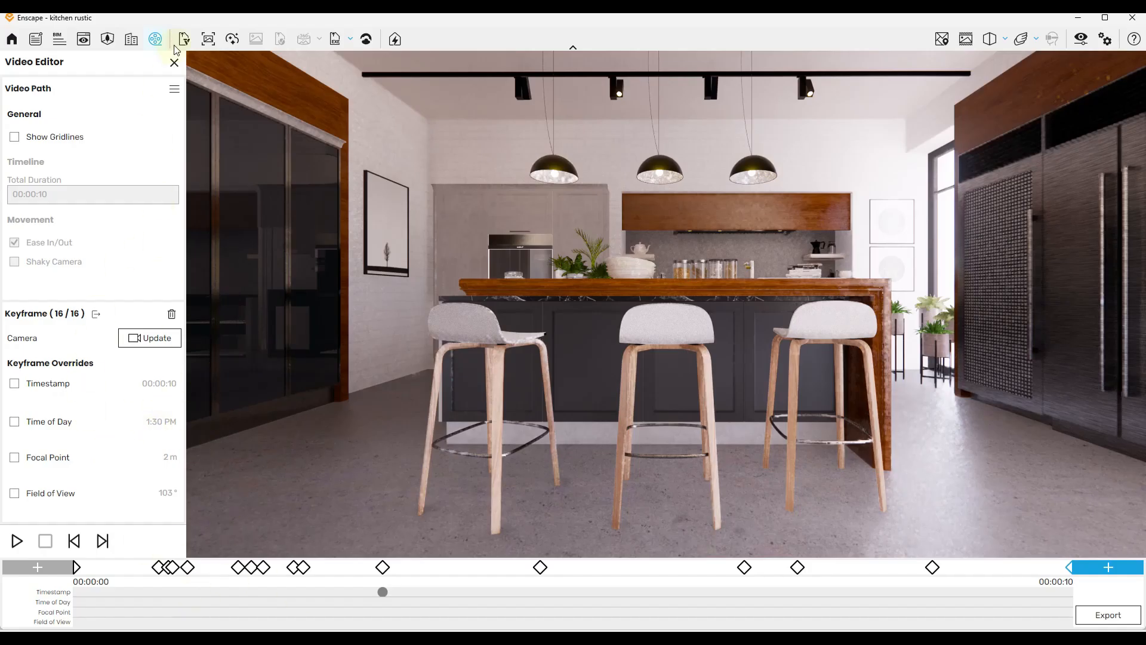
pyautogui.click(174, 89)
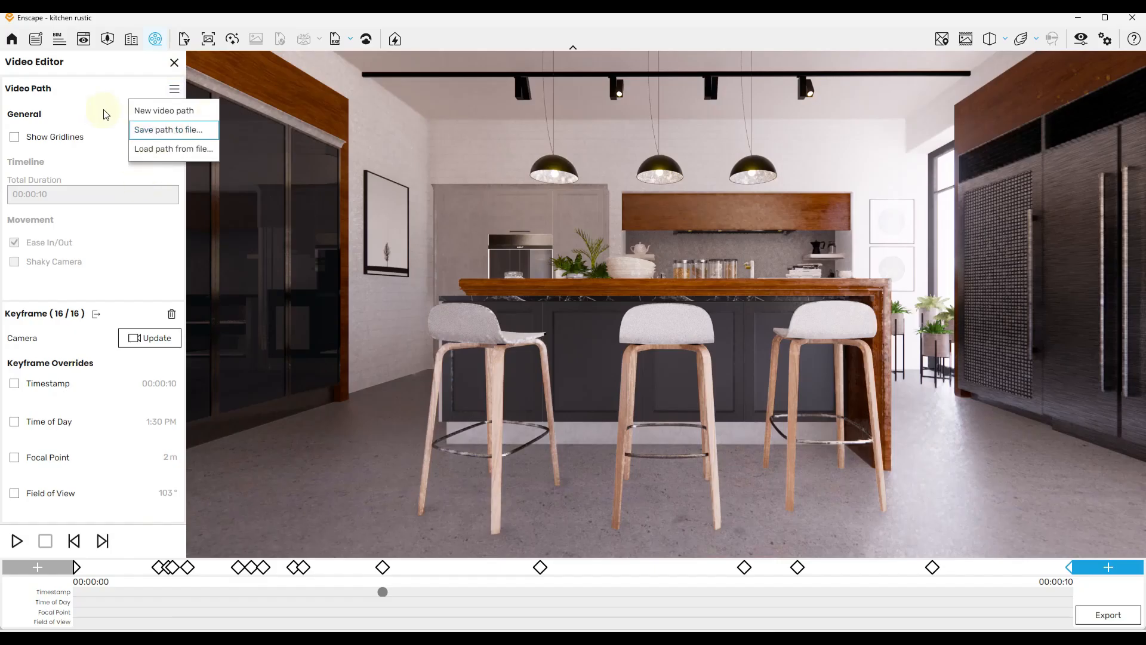
pyautogui.click(162, 137)
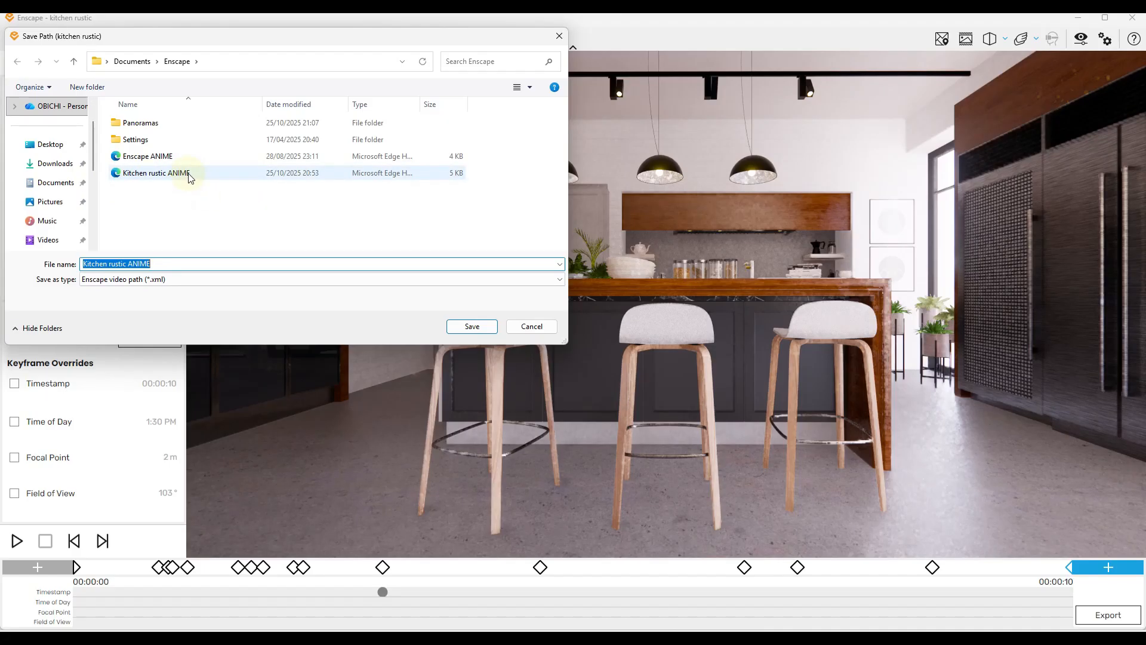
pyautogui.click(531, 327)
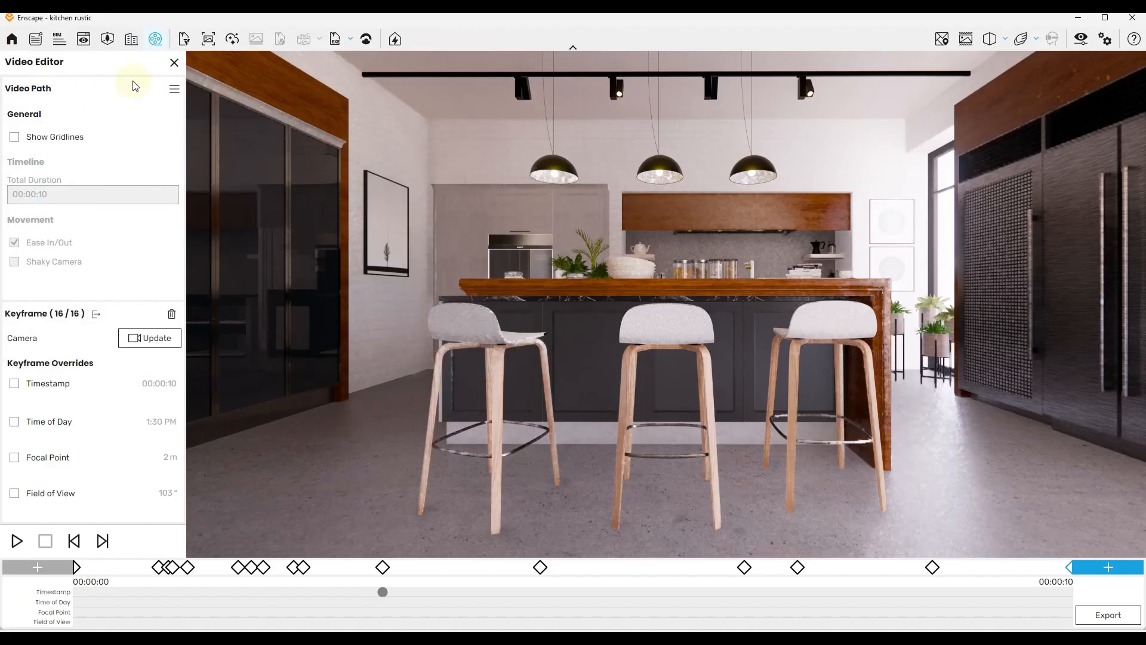
# Load the video path from the Kitchen rustic ANIME file, overwriting the unsaved path, and play it
pyautogui.click(173, 89)
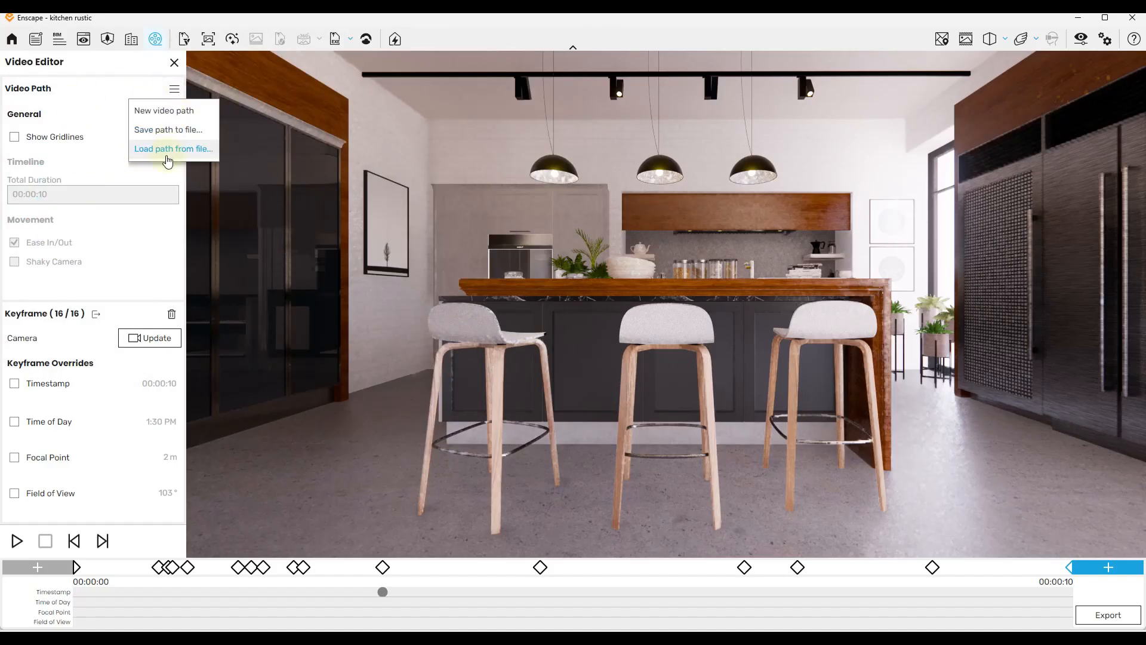
pyautogui.click(167, 156)
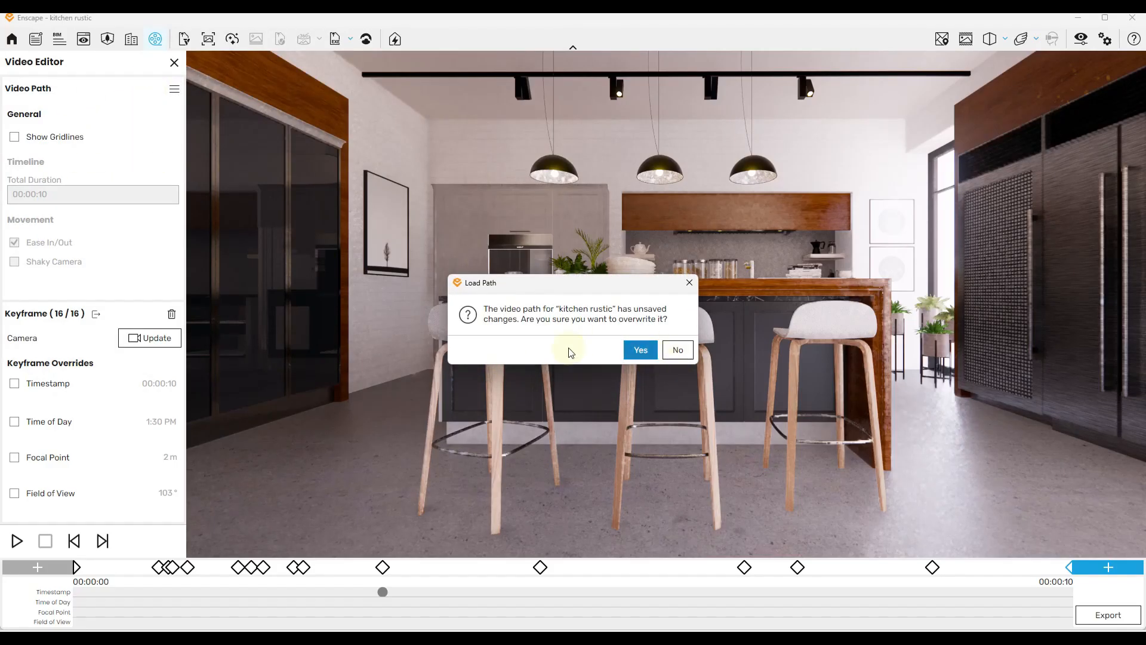
pyautogui.click(646, 352)
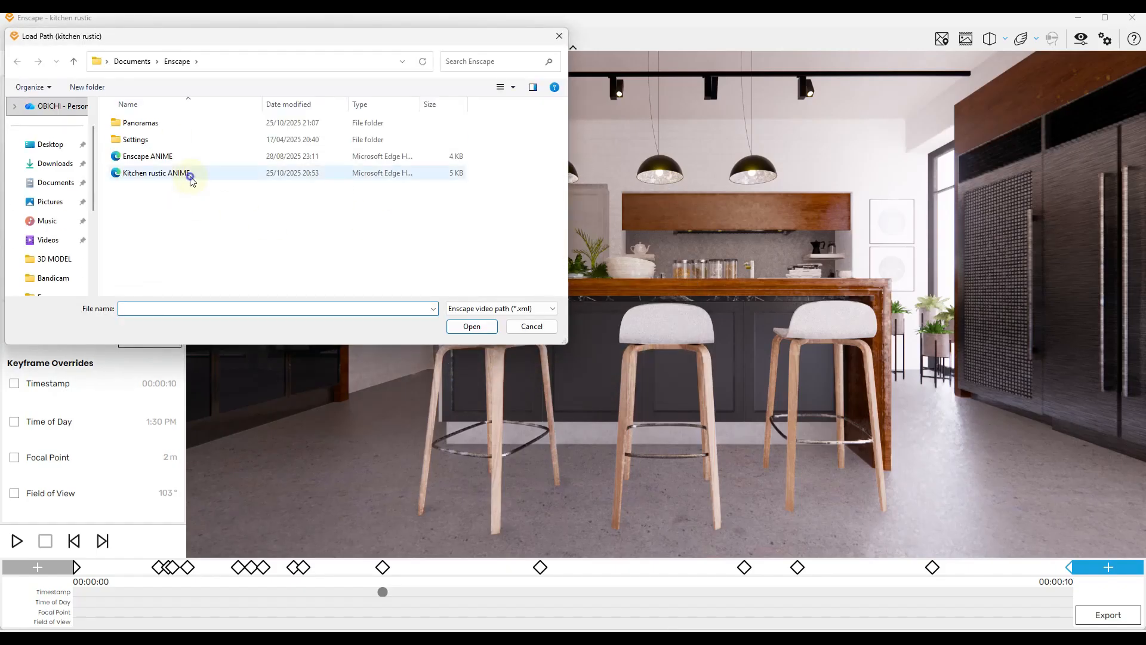
pyautogui.click(190, 175)
pyautogui.click(470, 326)
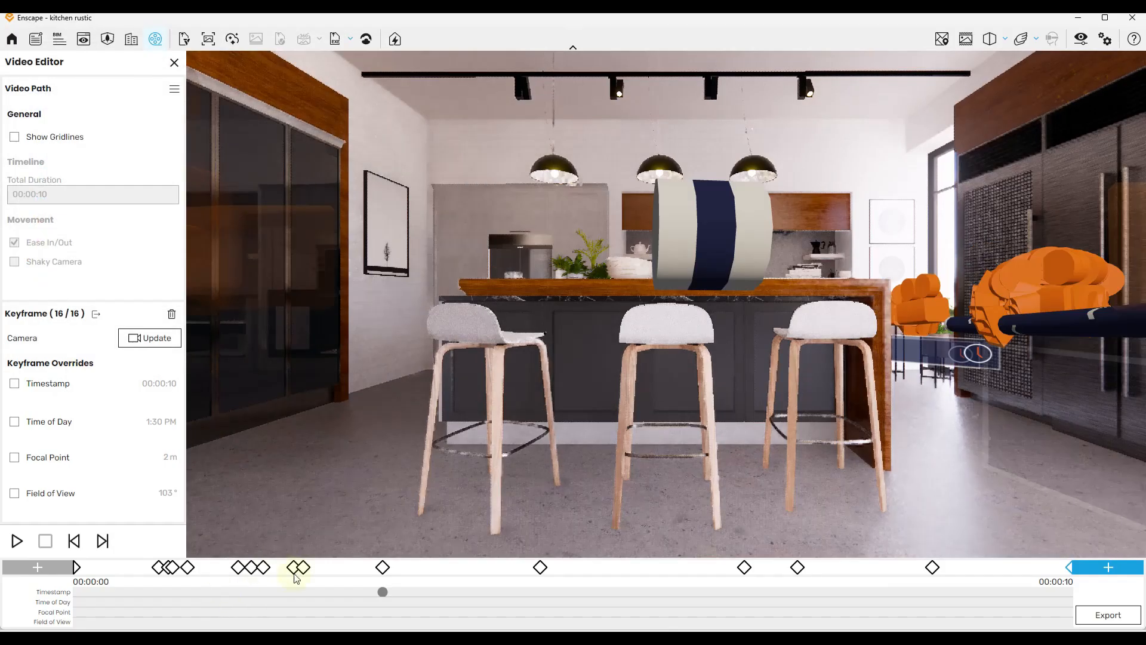
pyautogui.click(16, 541)
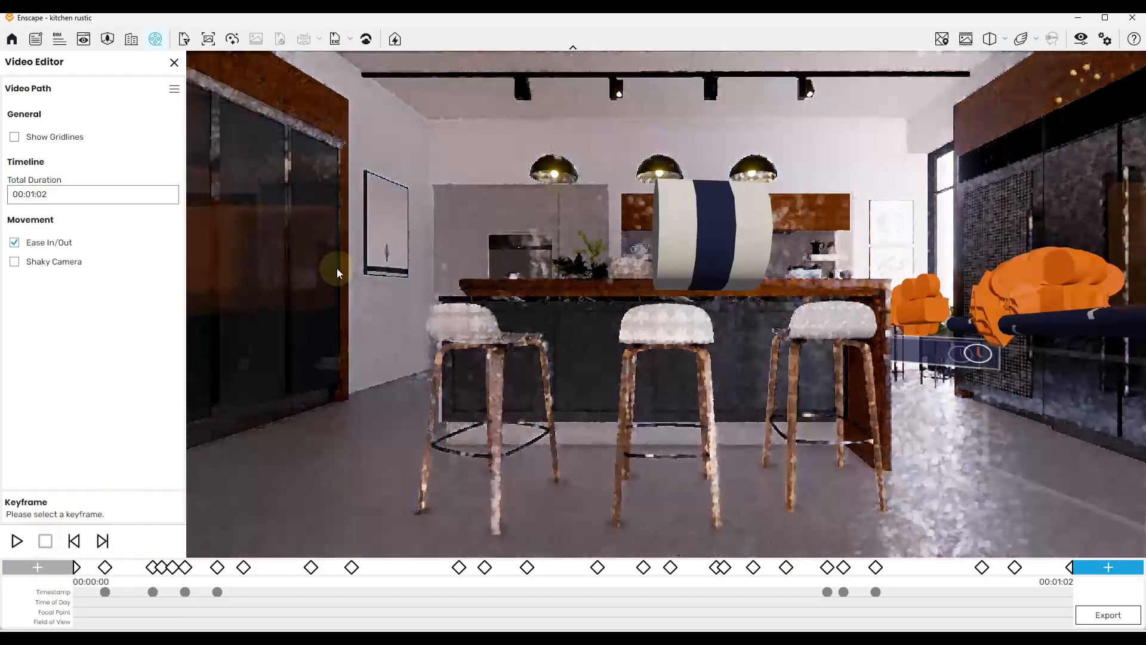
# Start exporting the loaded path as an MP4 video at Ultra HD resolution, and cancel the export
pyautogui.click(1114, 620)
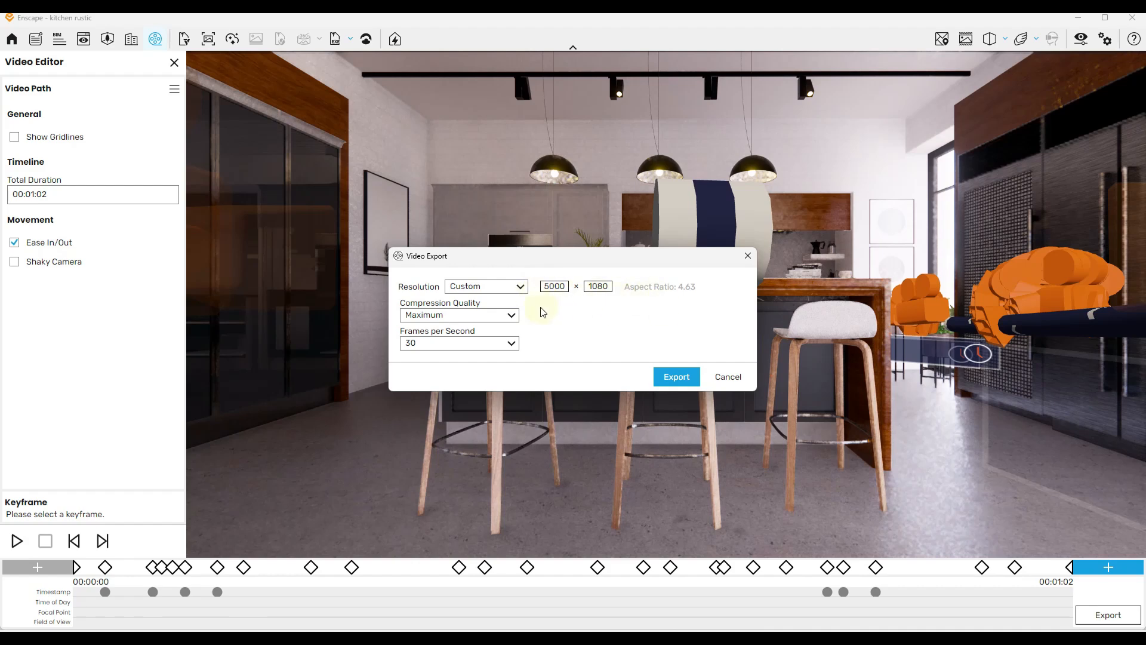
pyautogui.click(509, 288)
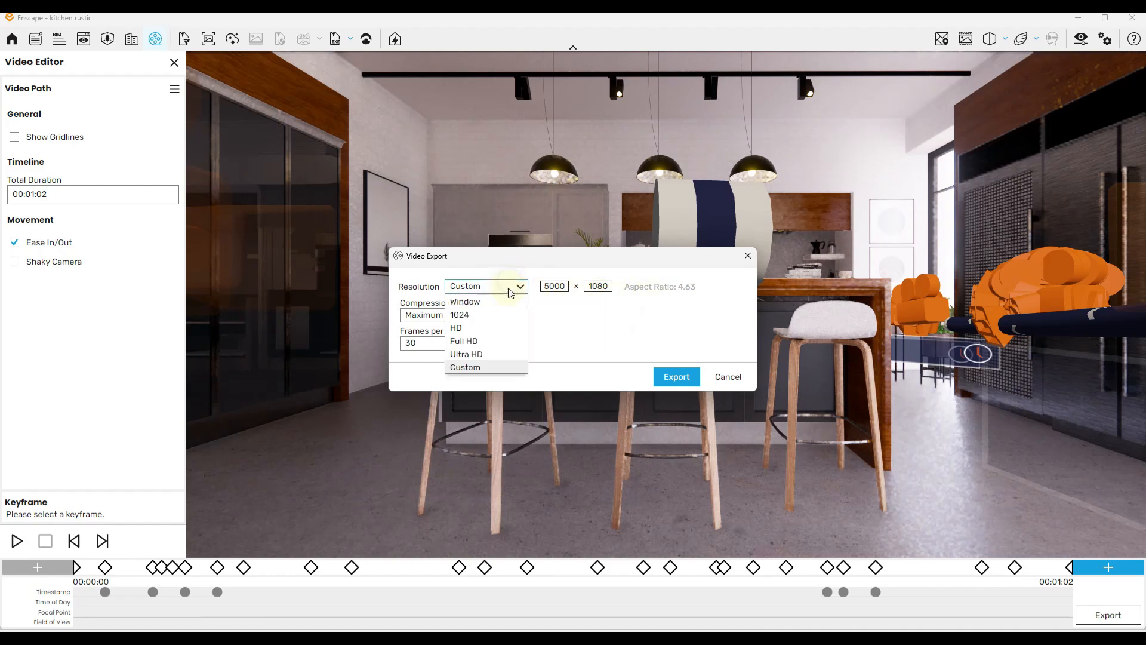
pyautogui.click(485, 354)
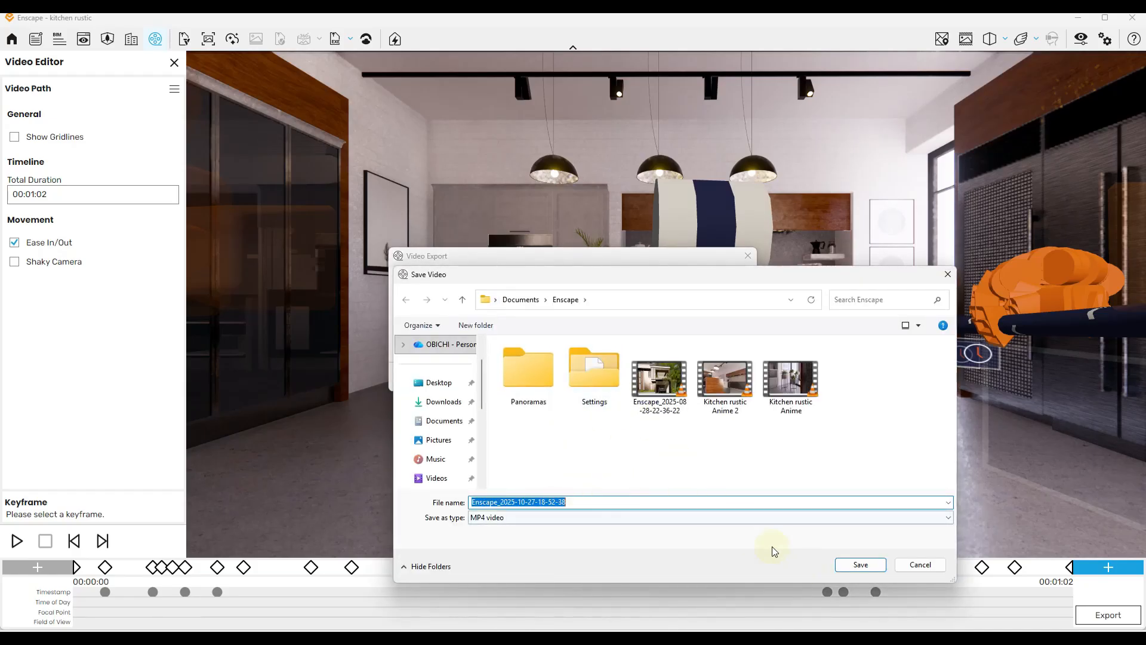
pyautogui.click(836, 564)
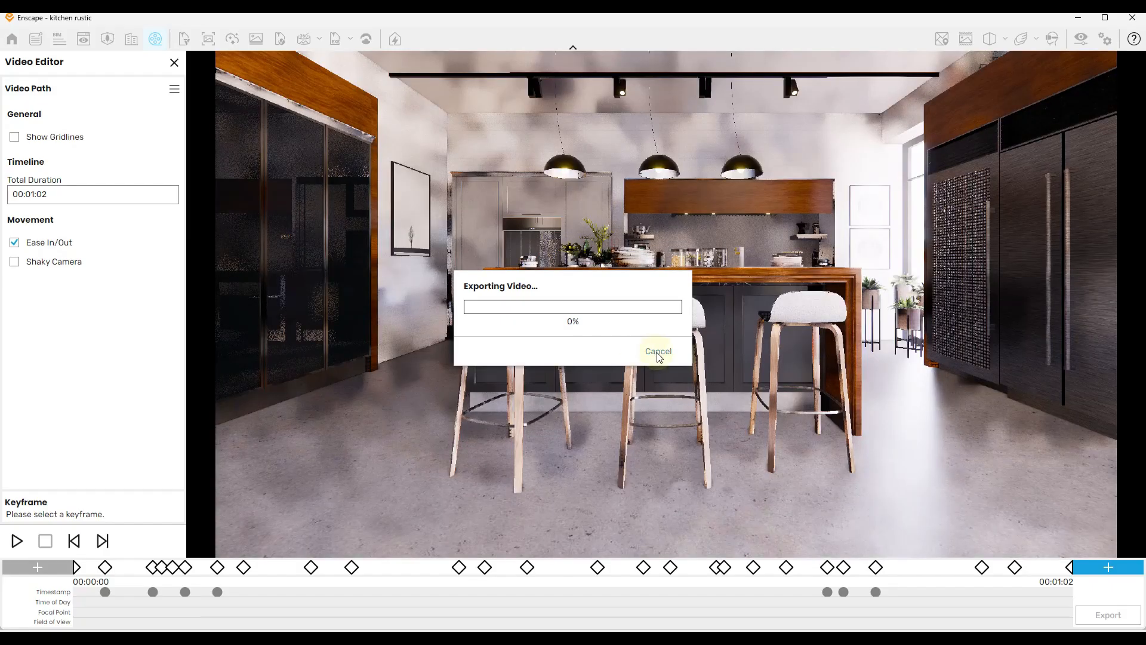
pyautogui.click(658, 352)
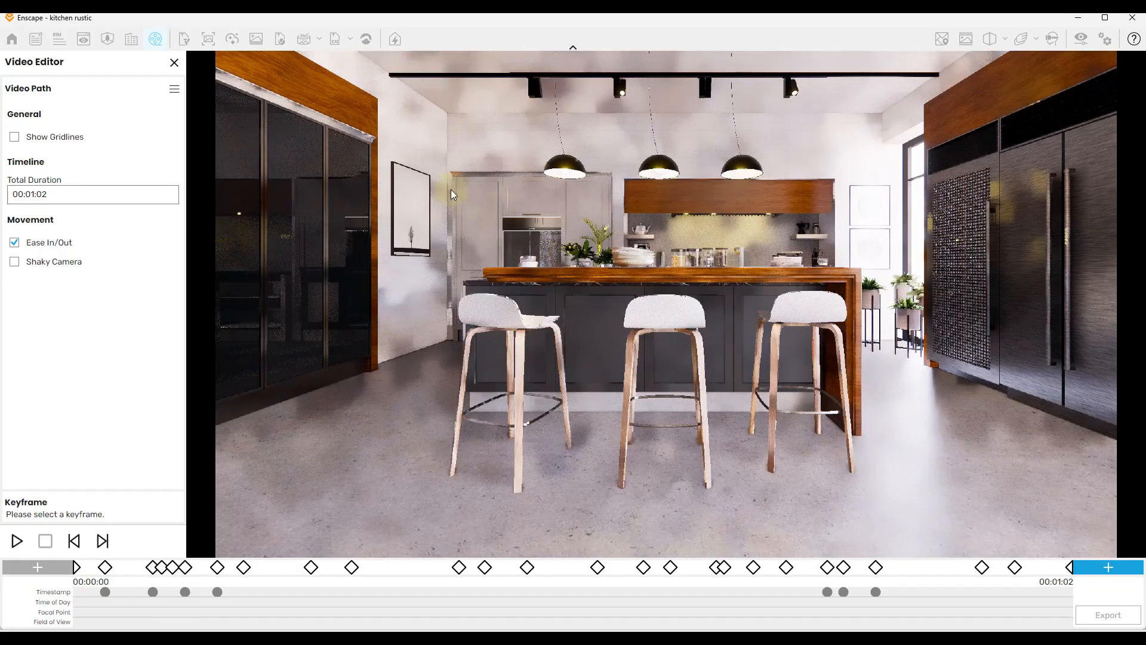